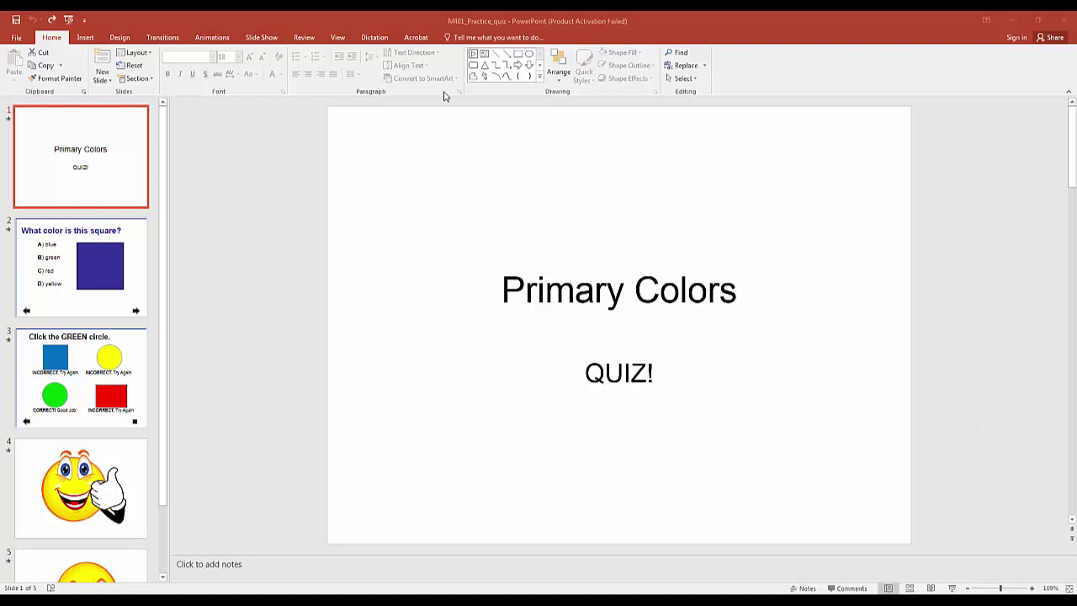
Step: Look through the five quiz slides and return to the title slide
click(96, 243)
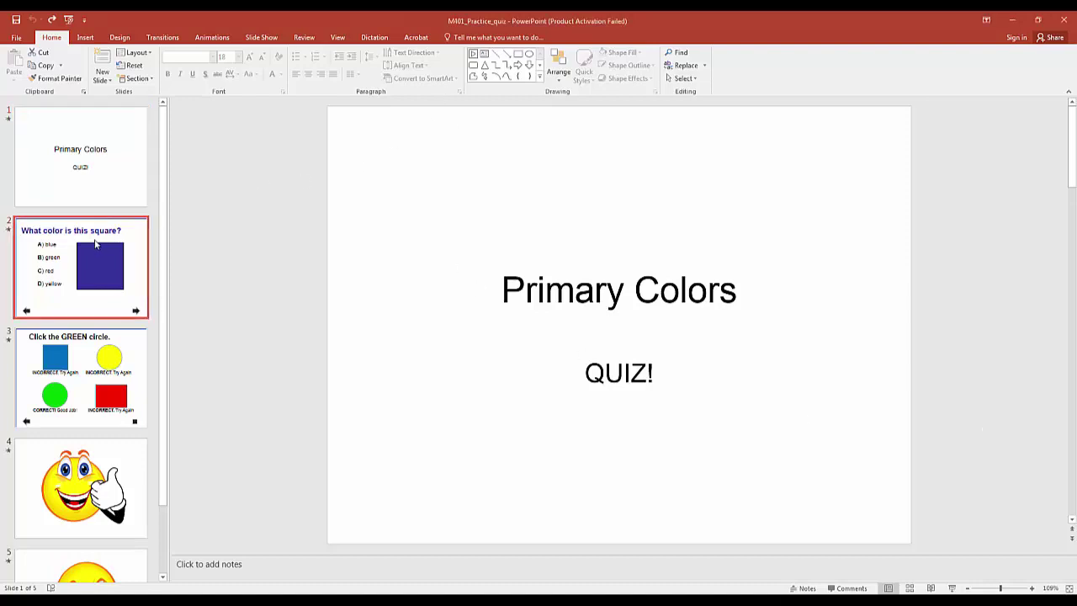
click(127, 357)
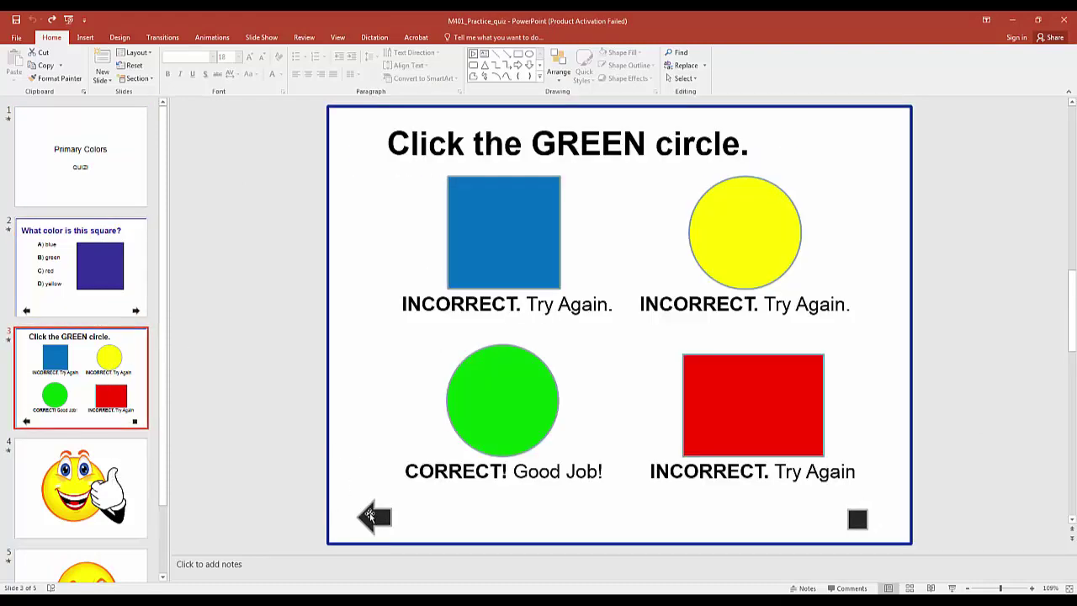
click(128, 469)
click(124, 559)
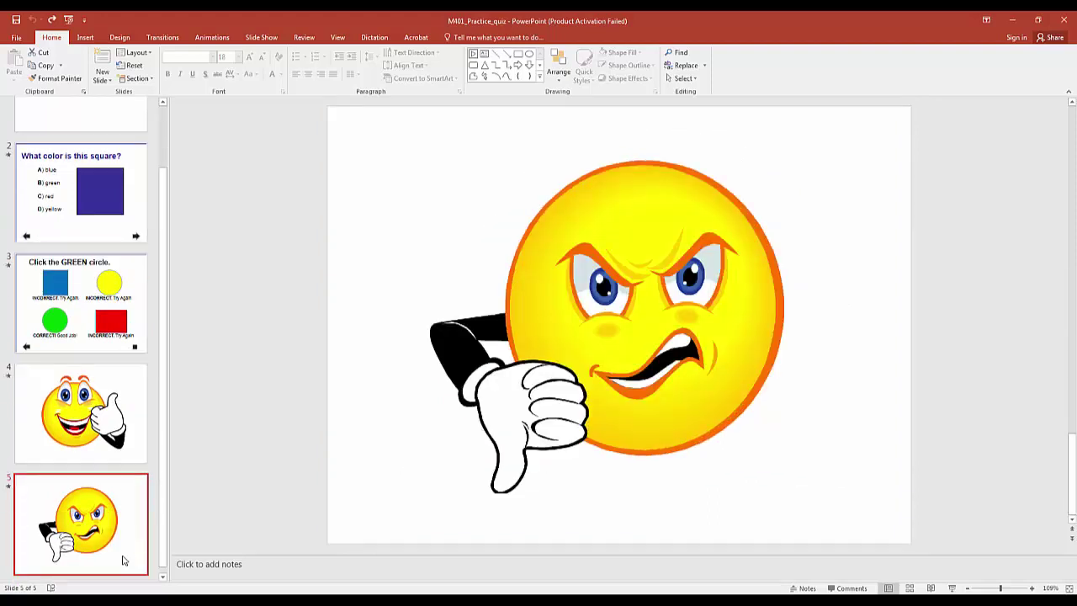
click(131, 204)
scroll(128, 242, up, 2)
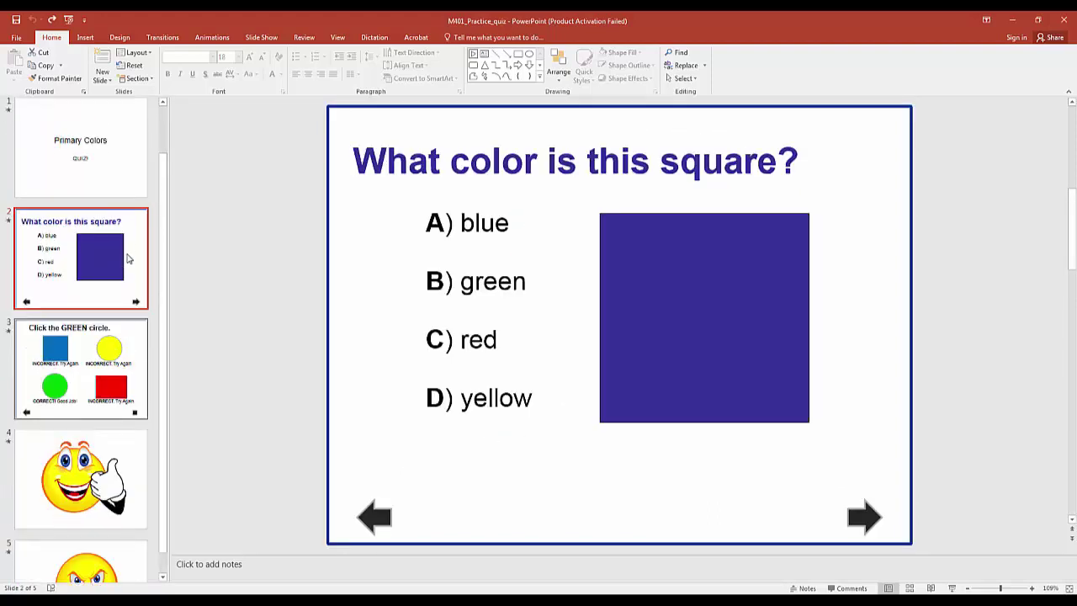
click(100, 187)
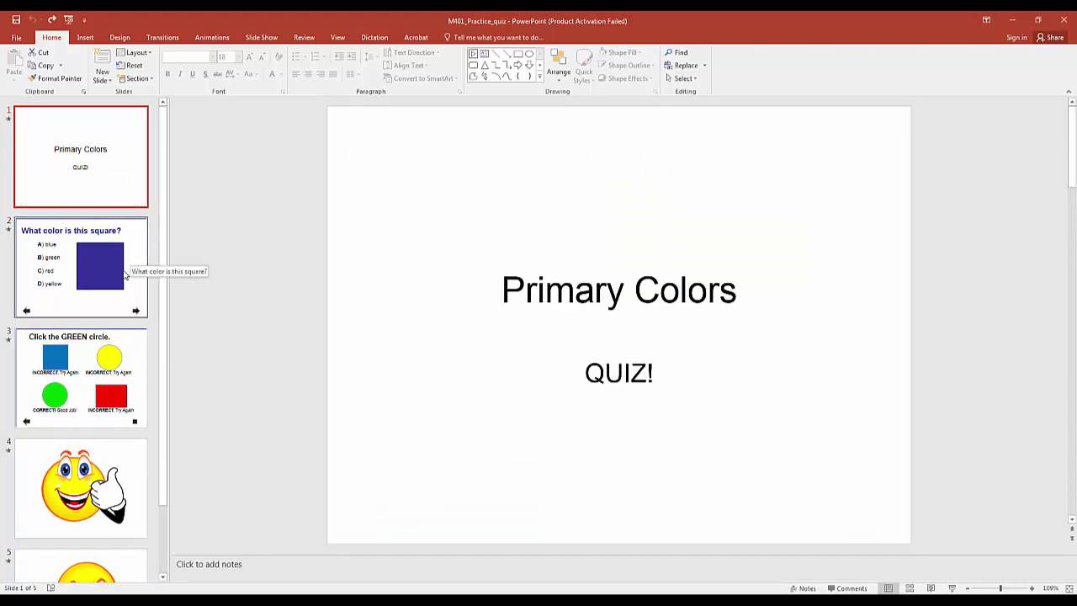
Step: Hyperlink the left-pointing arrow on slide 2 to the slide "1. Primary Colors" in this document
click(124, 273)
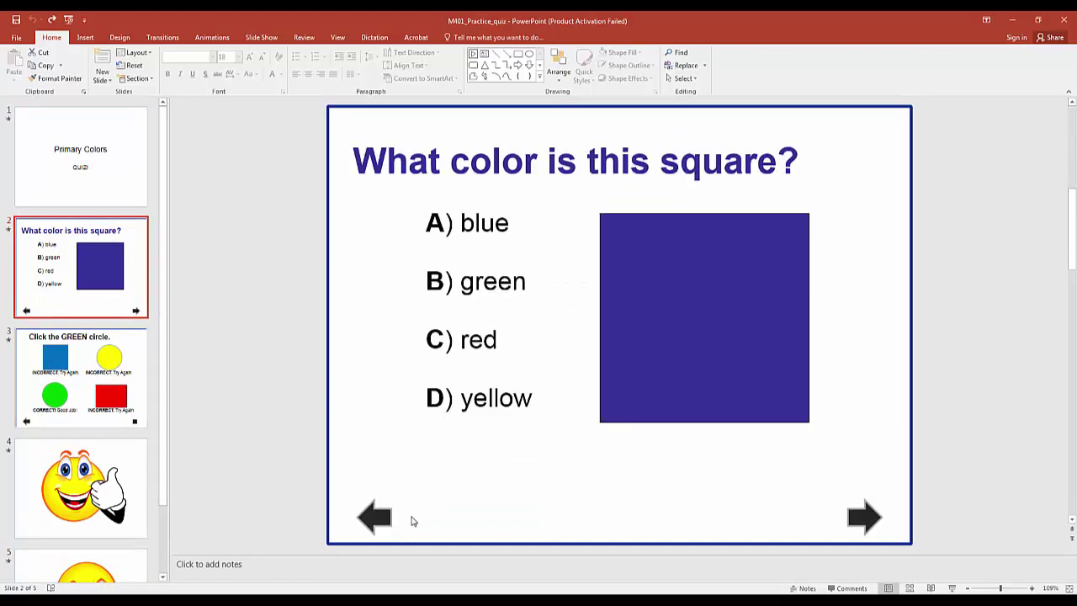
click(381, 515)
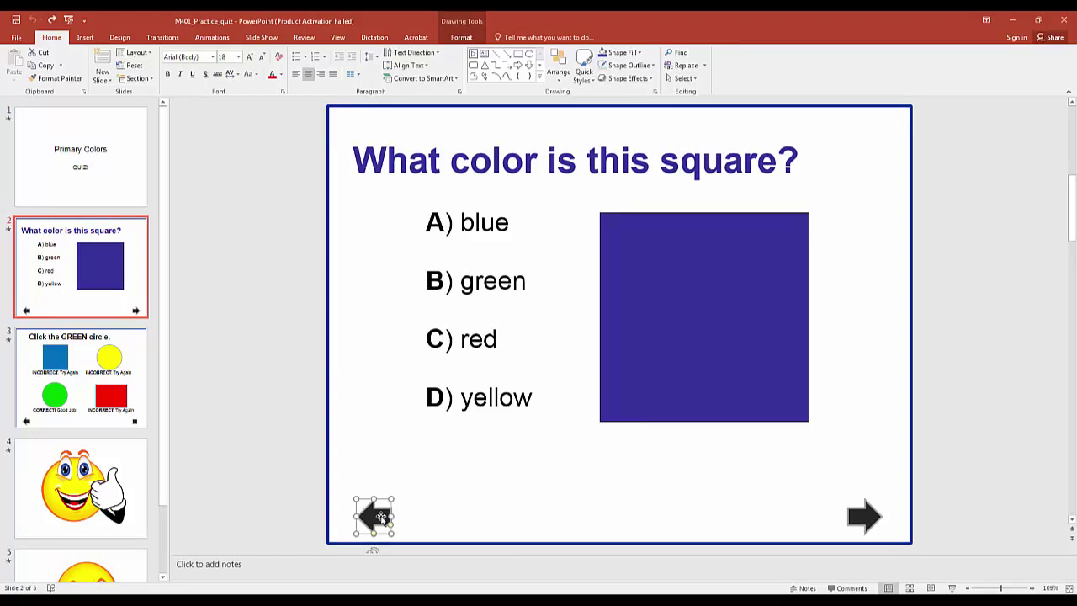
right_click(380, 517)
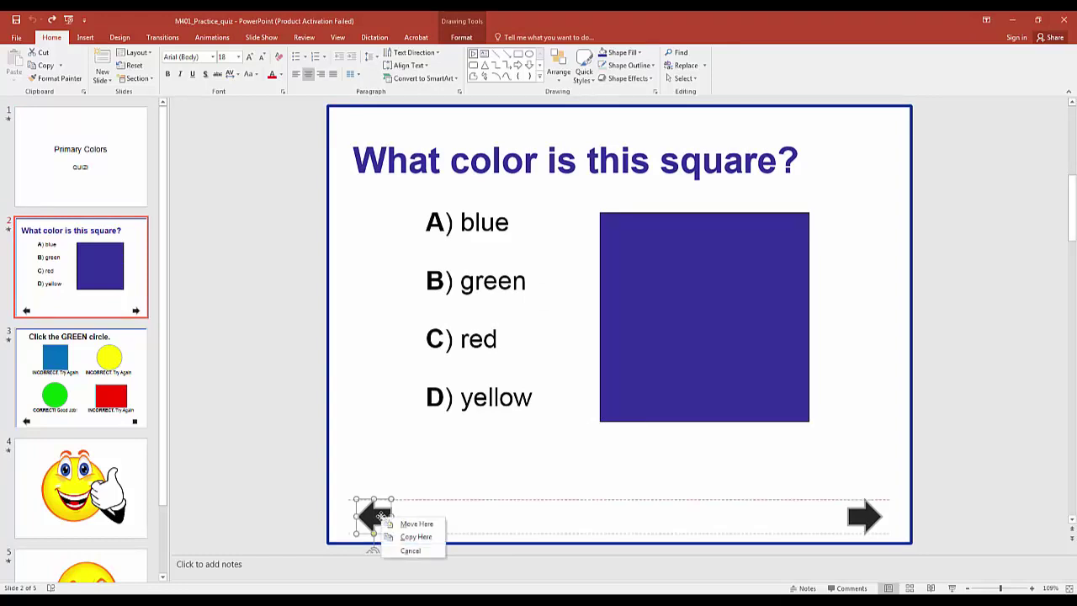
click(376, 514)
right_click(374, 513)
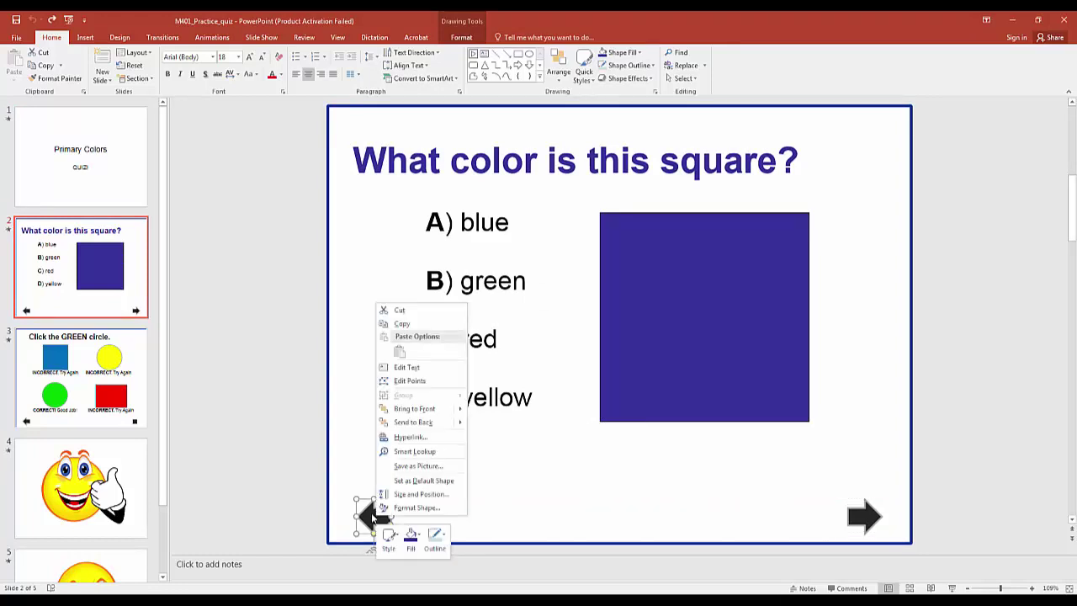
click(413, 436)
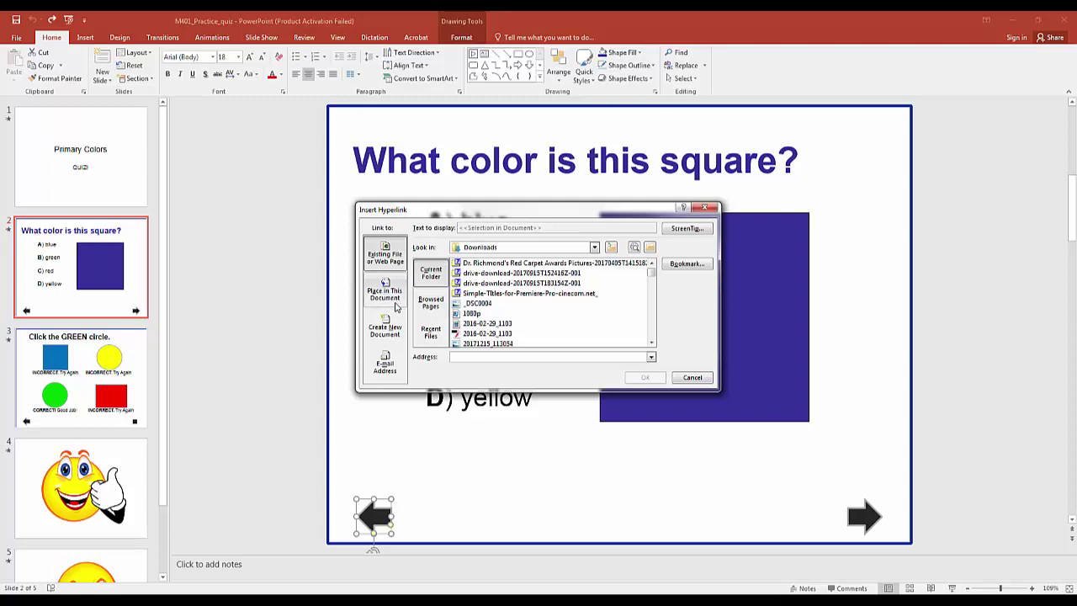
click(395, 294)
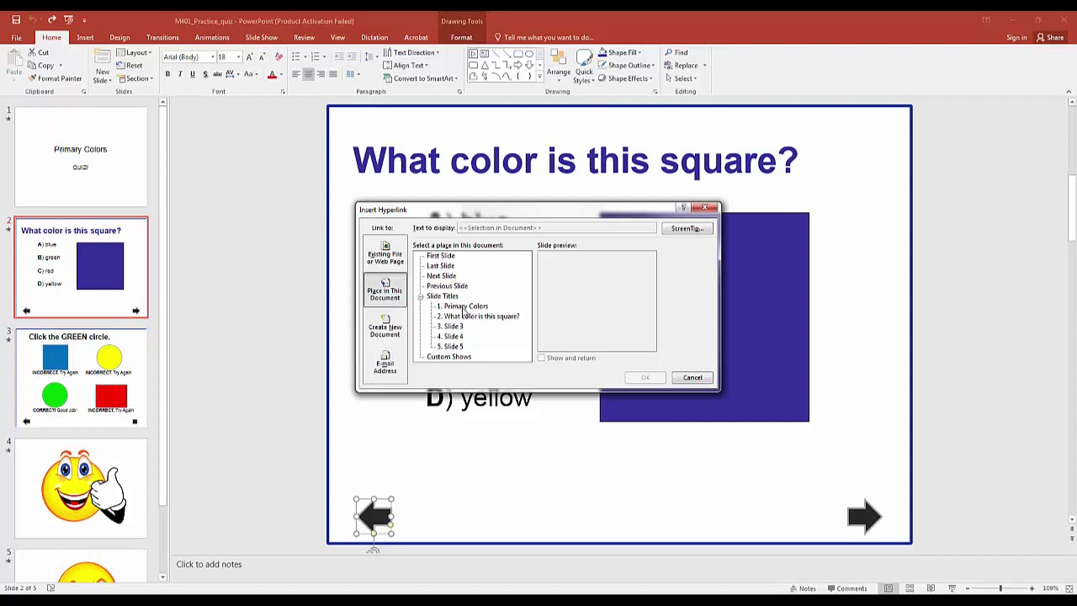
click(462, 307)
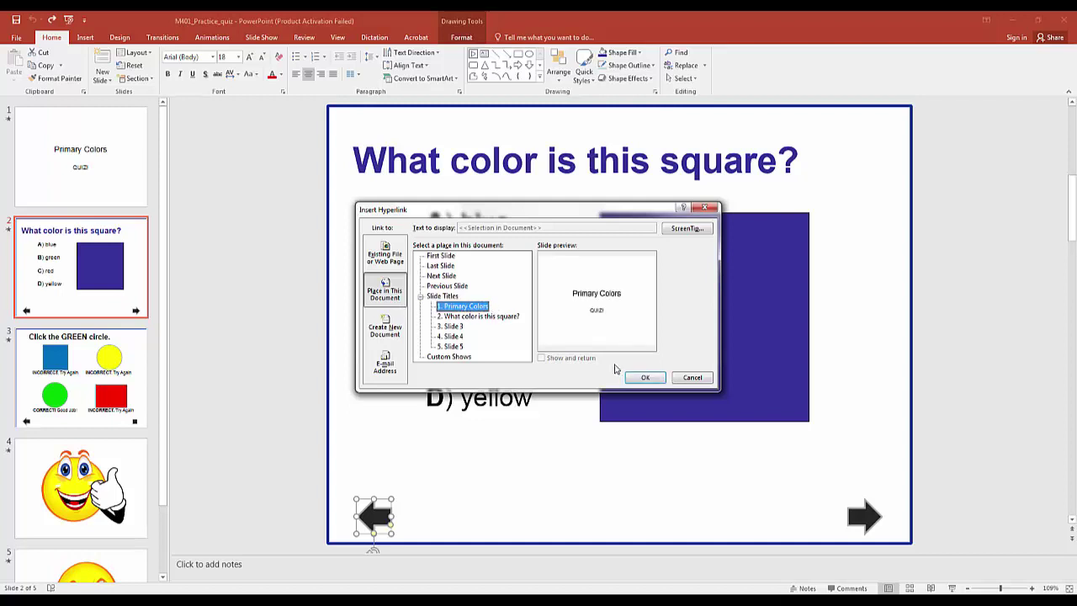
click(644, 377)
click(509, 502)
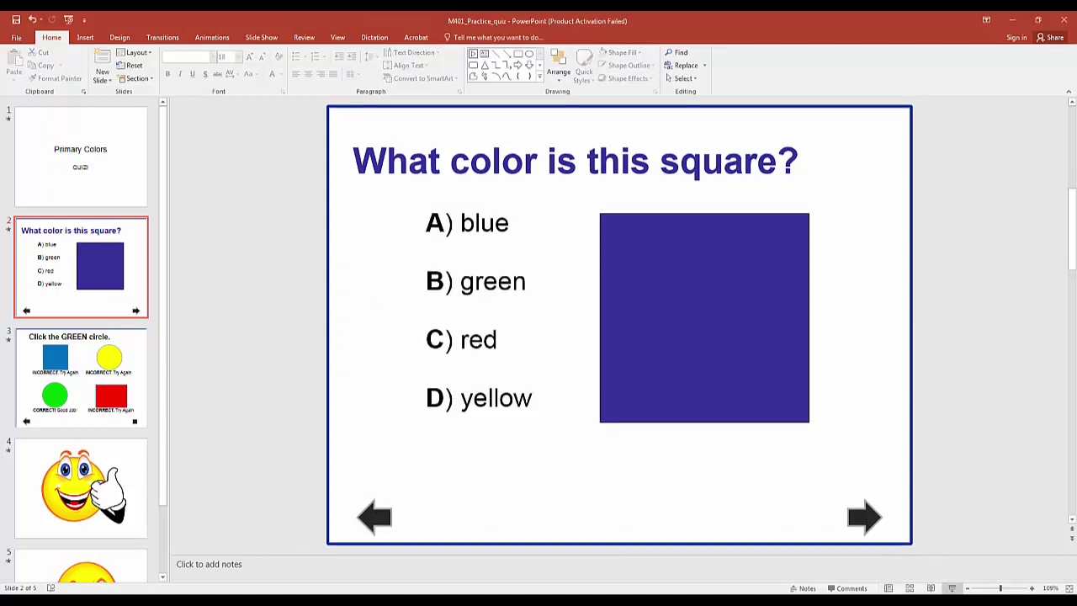
Step: Test the back arrow's link by running the slide show from slide 2, and end the show
key(shift+F5)
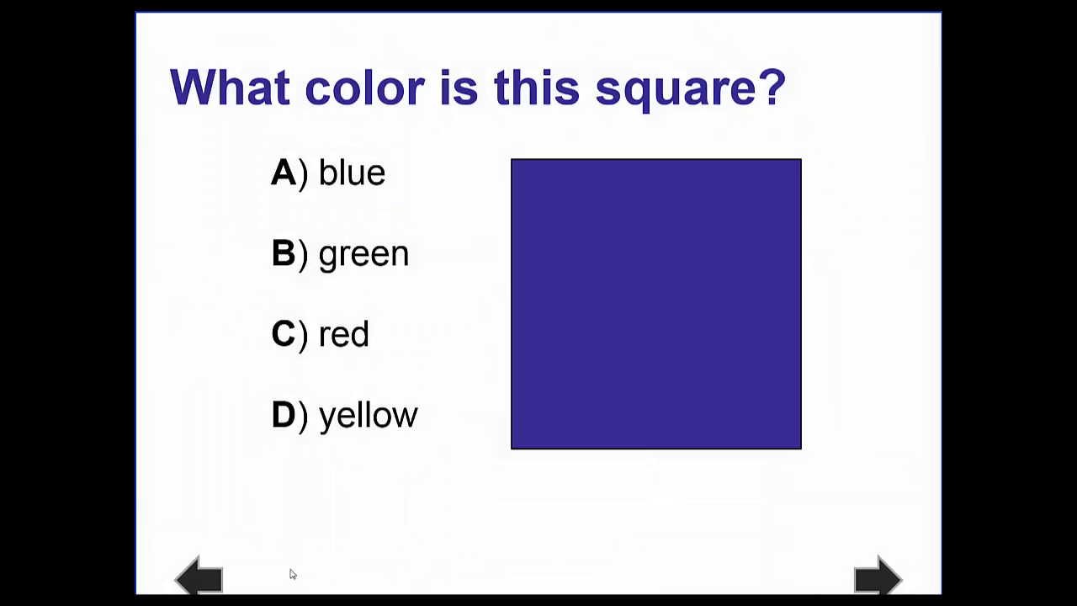
click(202, 581)
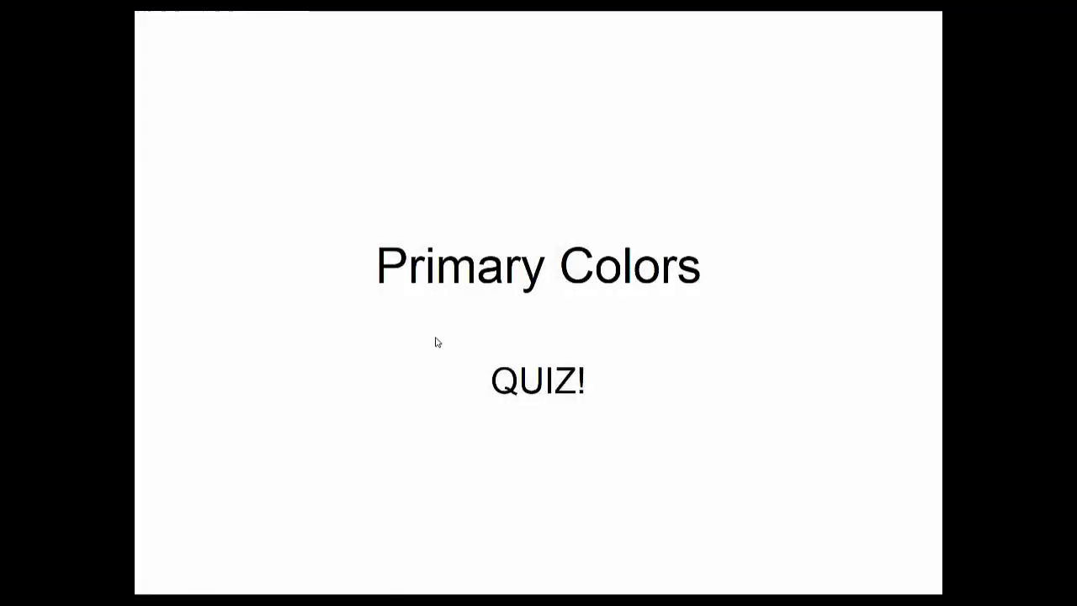
key(Escape)
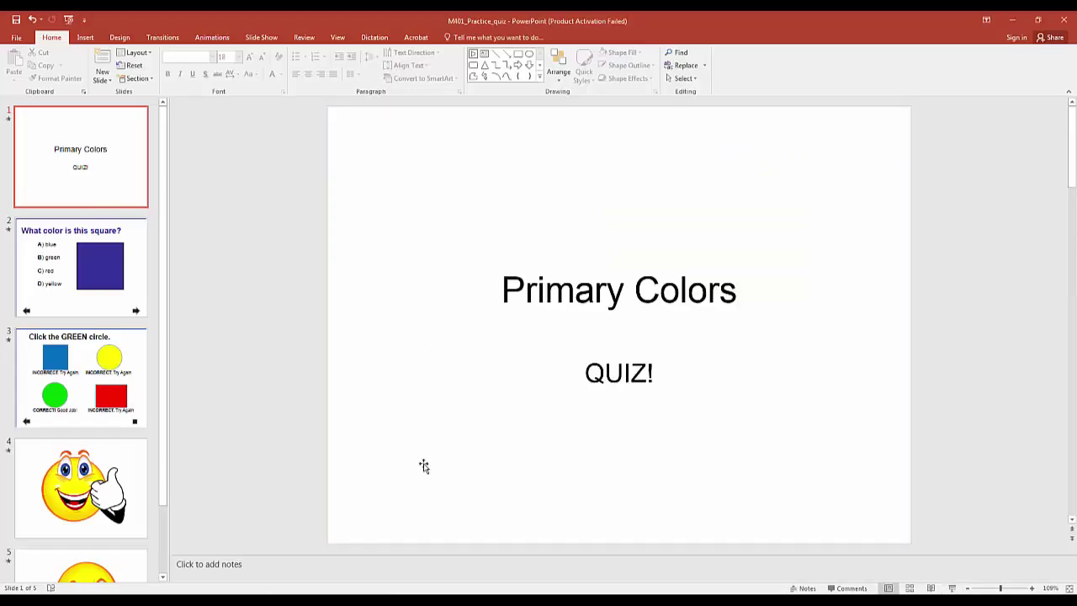
Step: Delete both navigation arrows from slide 2 and the back arrow and black square from slide 3
click(36, 244)
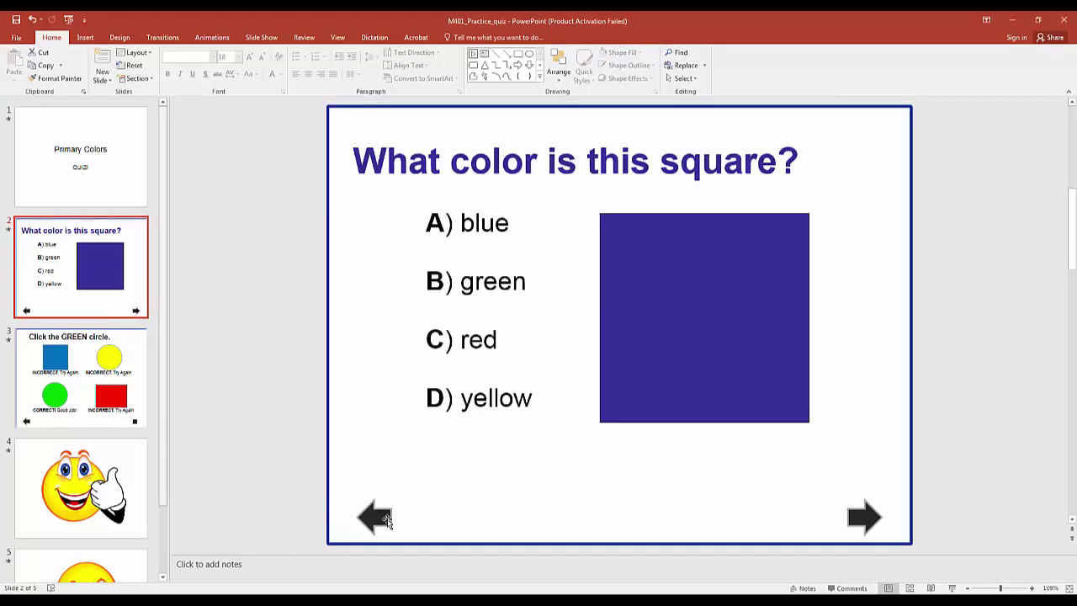
key(Delete)
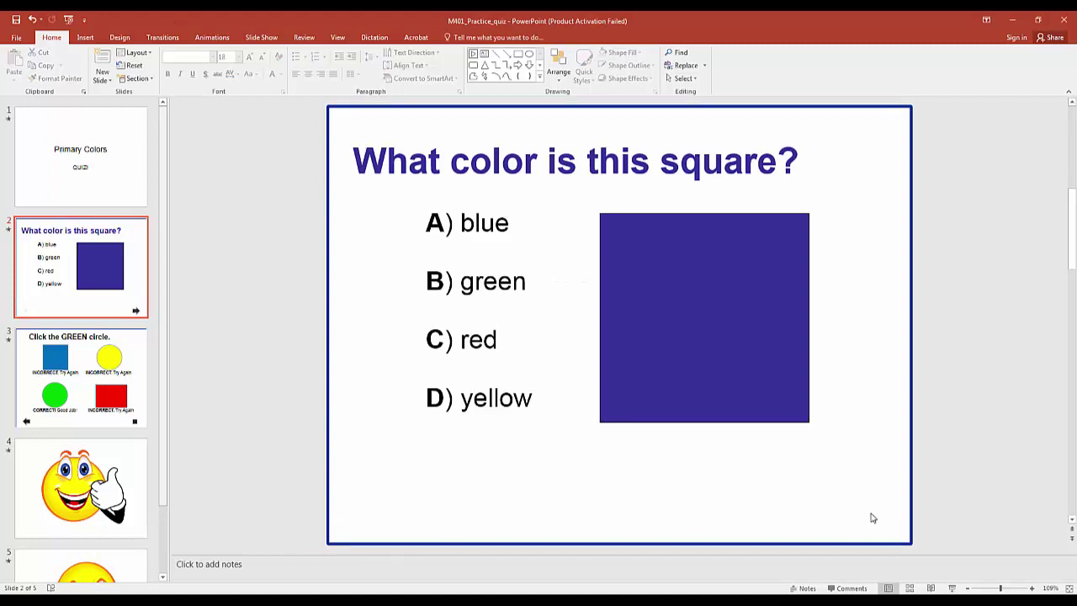
click(80, 379)
click(382, 521)
key(Delete)
key(Delete)
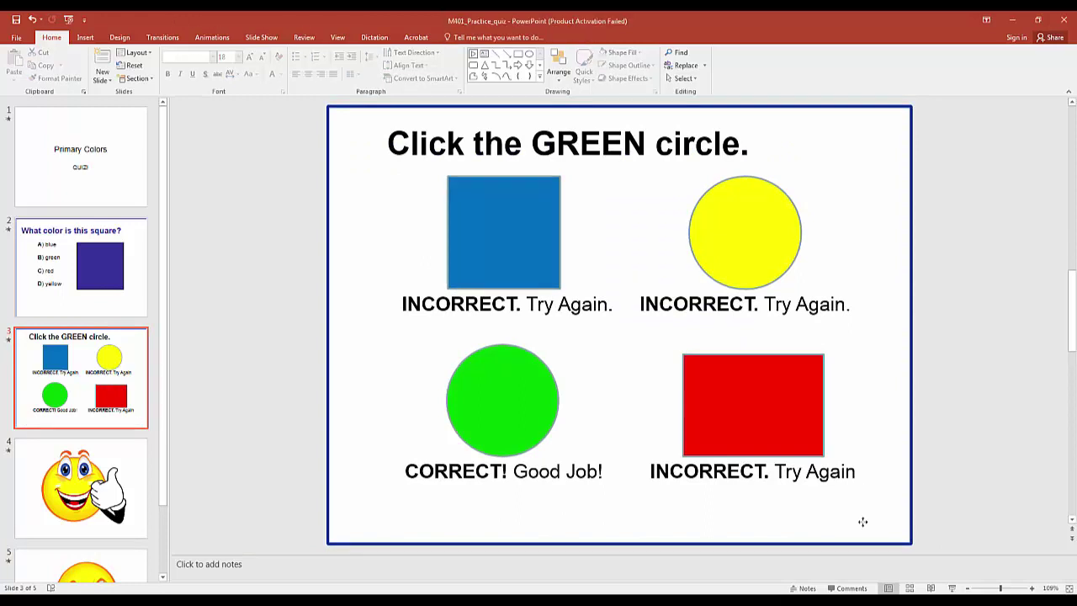
Step: Draw a forward action button about 1.08" high and 1.75" wide in the lower-right corner of slide 1
click(87, 187)
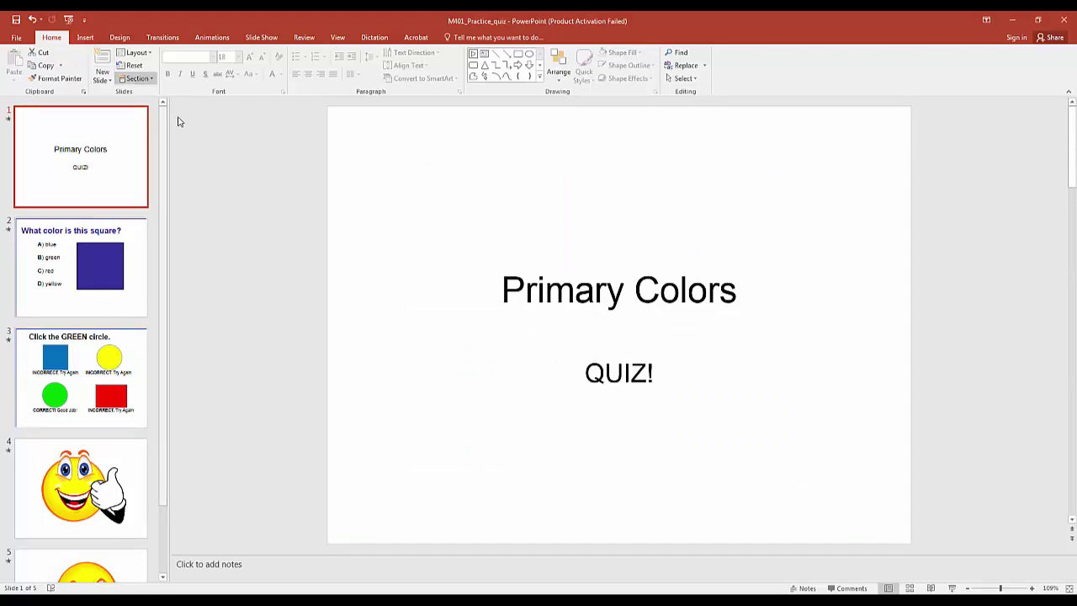
click(85, 37)
click(191, 67)
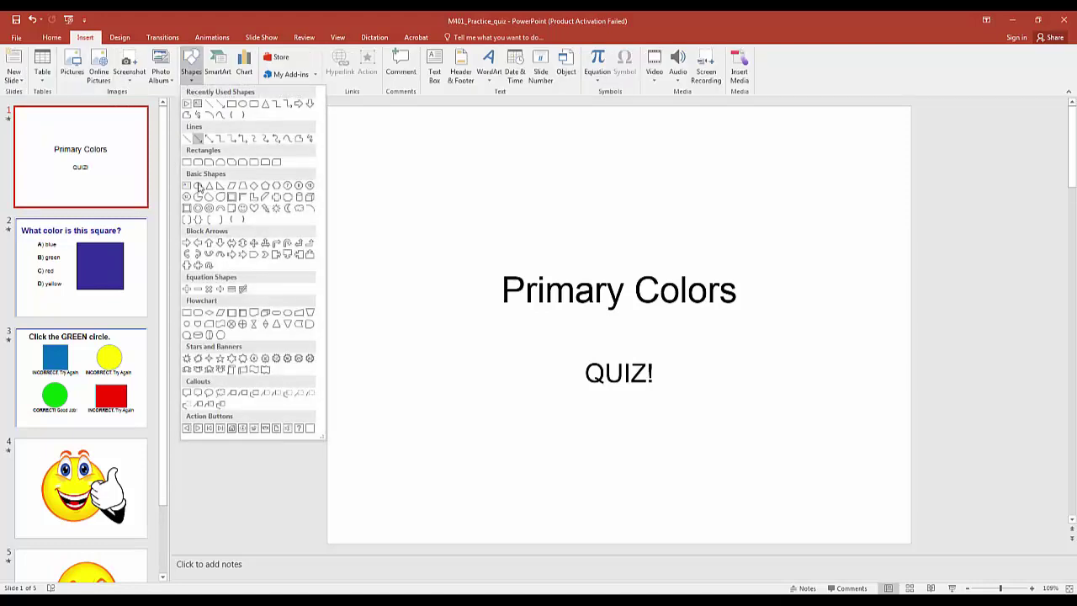
click(199, 429)
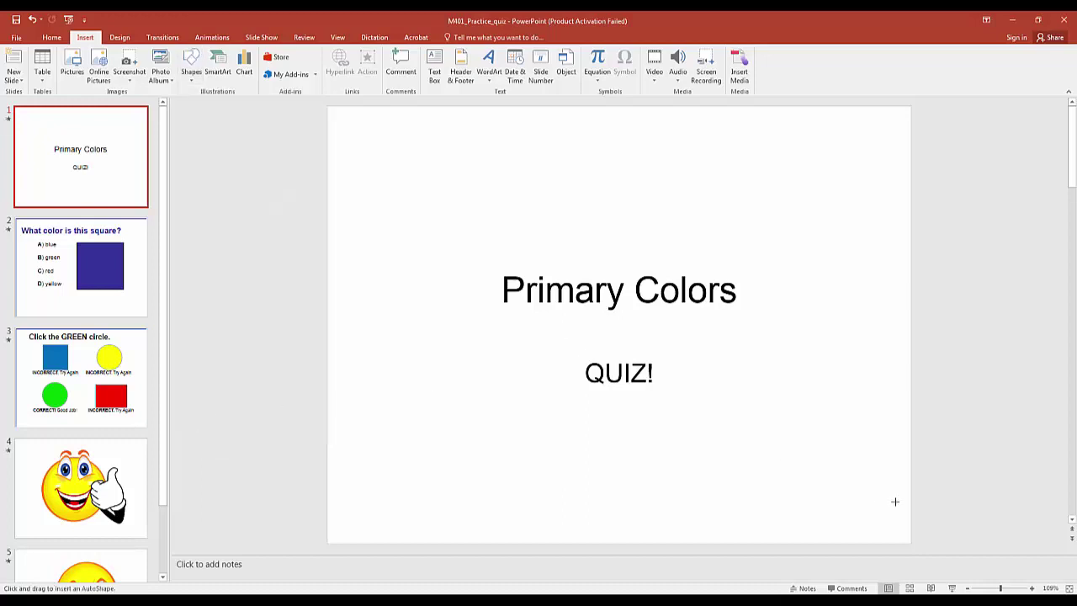
drag(869, 520, 892, 530)
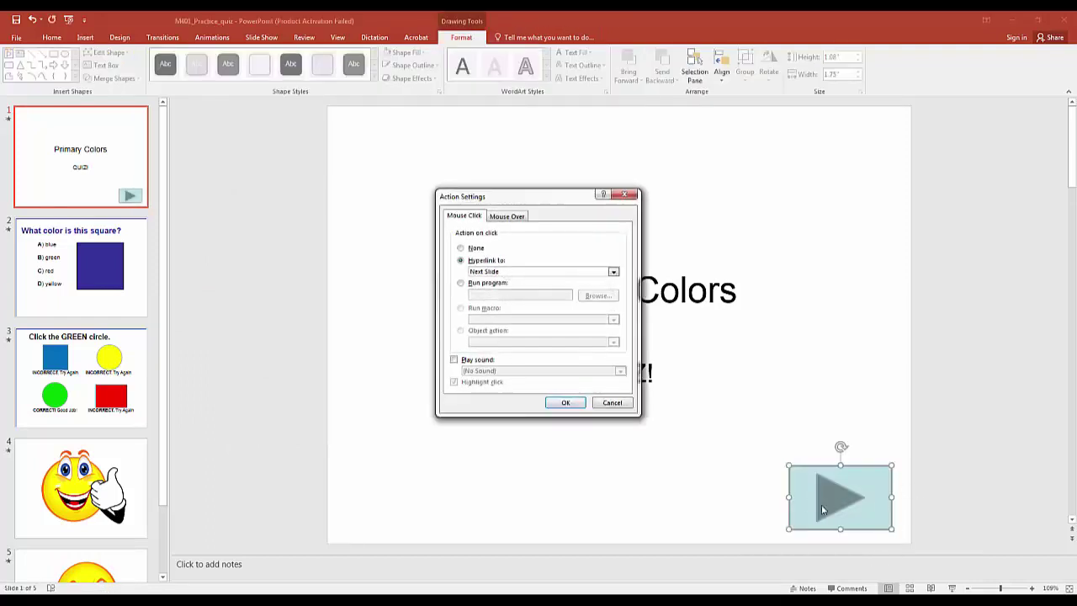
Step: Hyperlink the forward action button to the slide "2. What color is this square?"
click(530, 272)
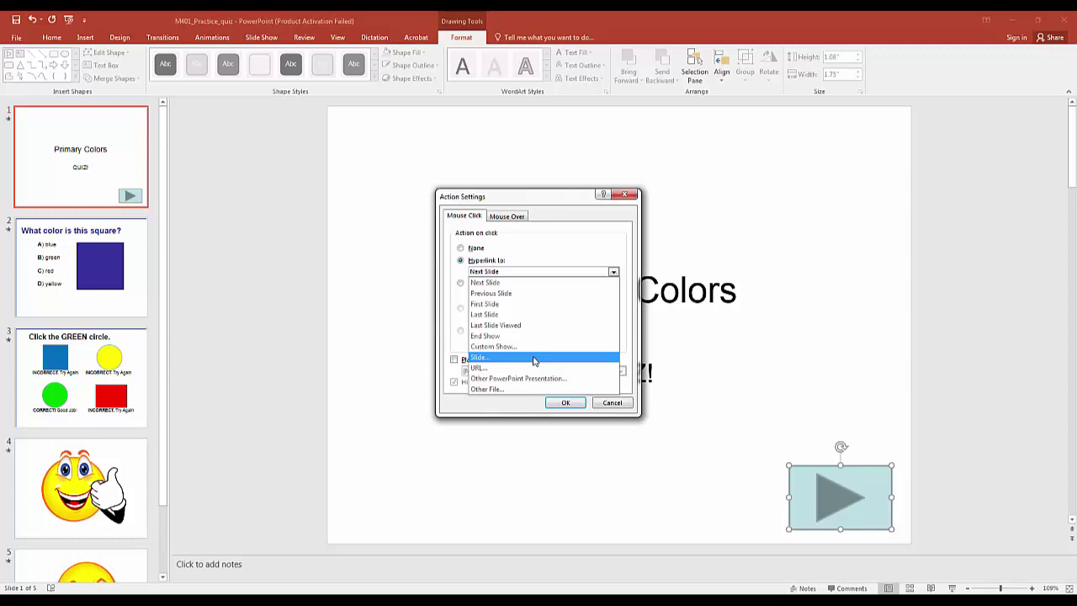
click(534, 358)
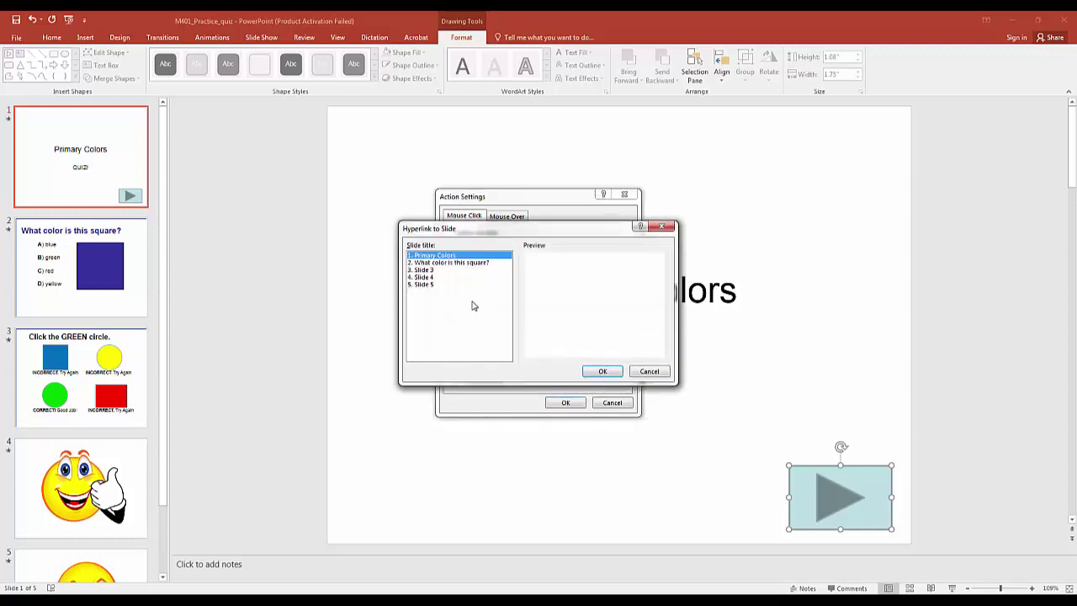
click(463, 263)
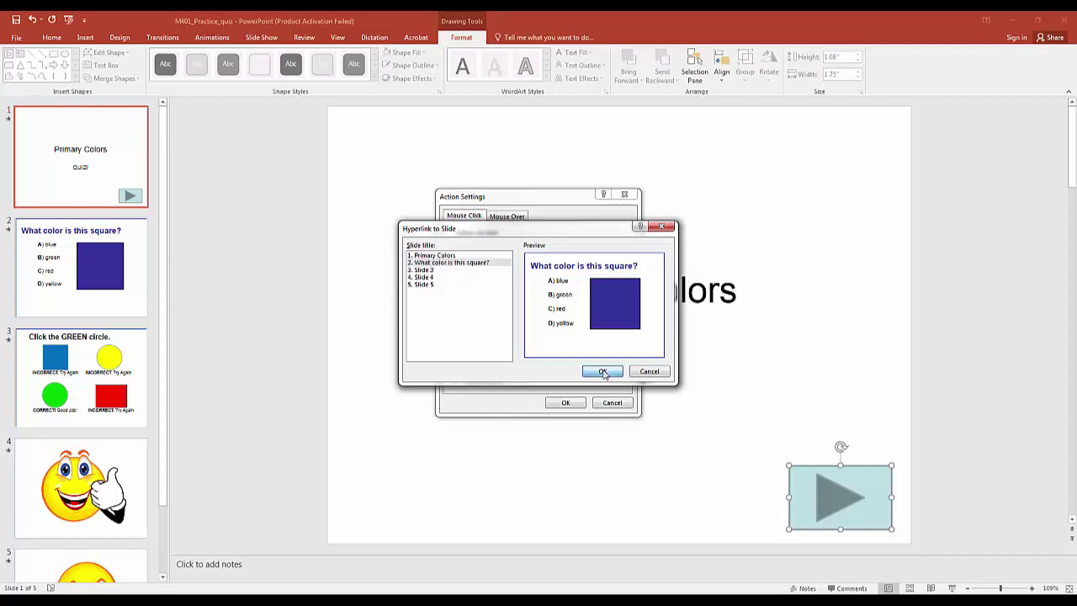
click(602, 372)
click(569, 403)
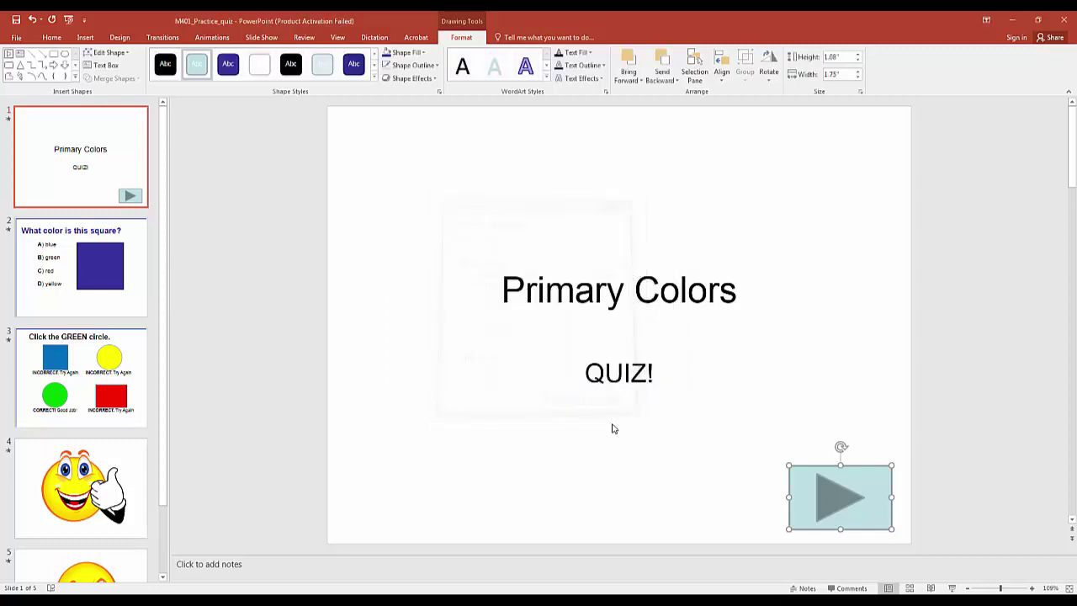
click(650, 462)
Step: Test the forward button by running the slide show from slide 1, and end the show
click(951, 587)
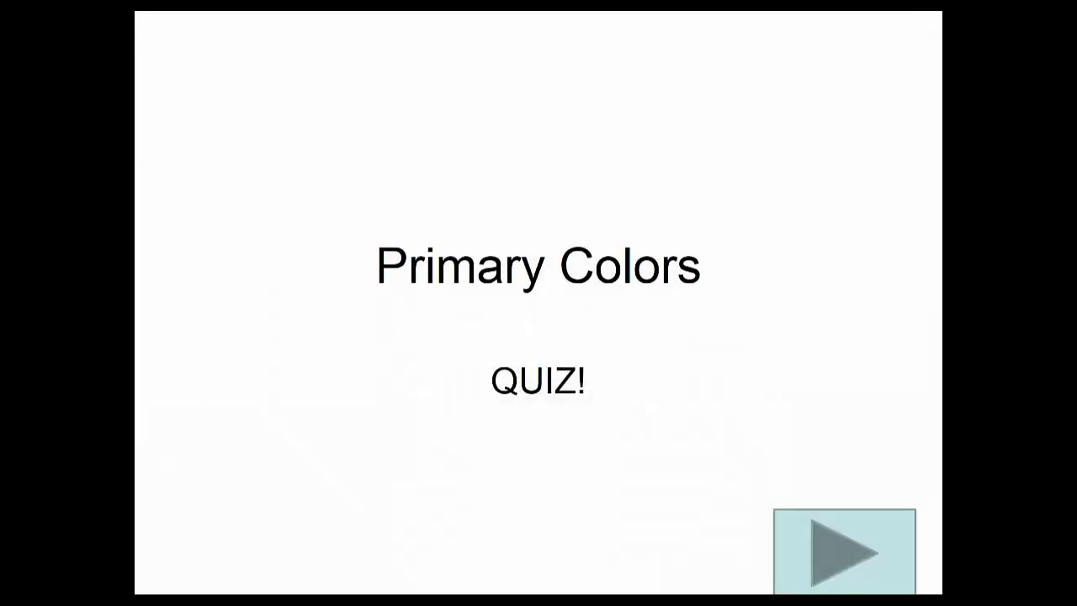
click(836, 545)
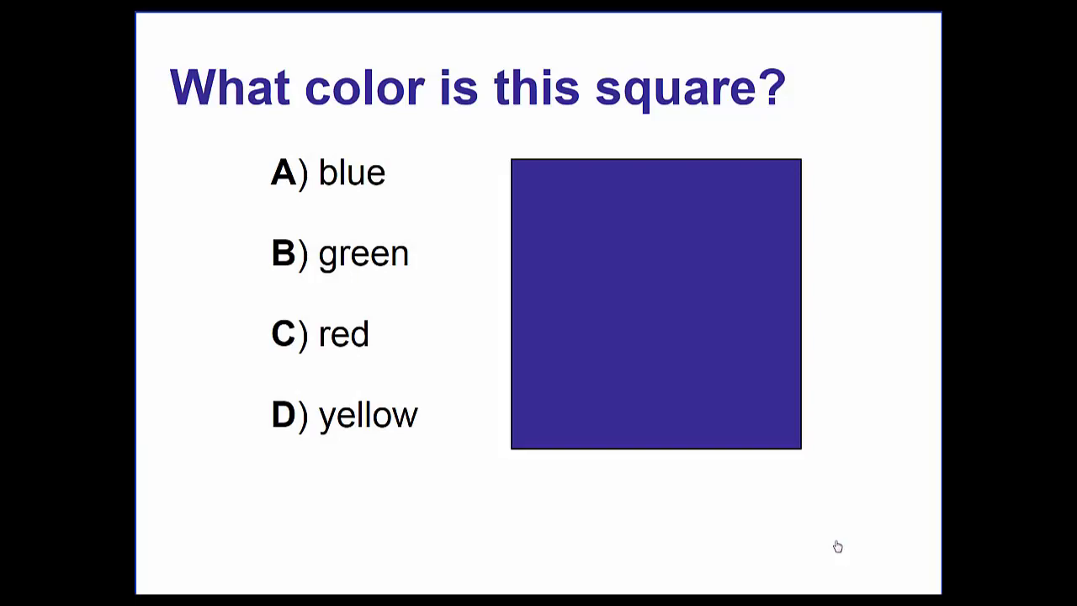
key(Escape)
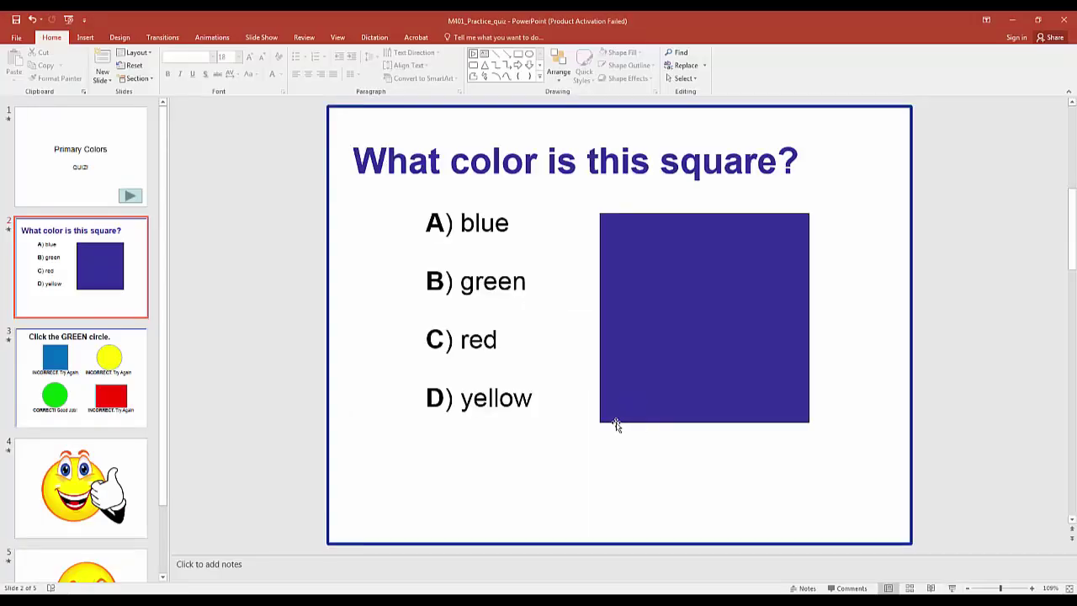
Step: Draw a back action button about 0.92" high and 1.83" wide in the lower-left corner of slide 2
click(91, 39)
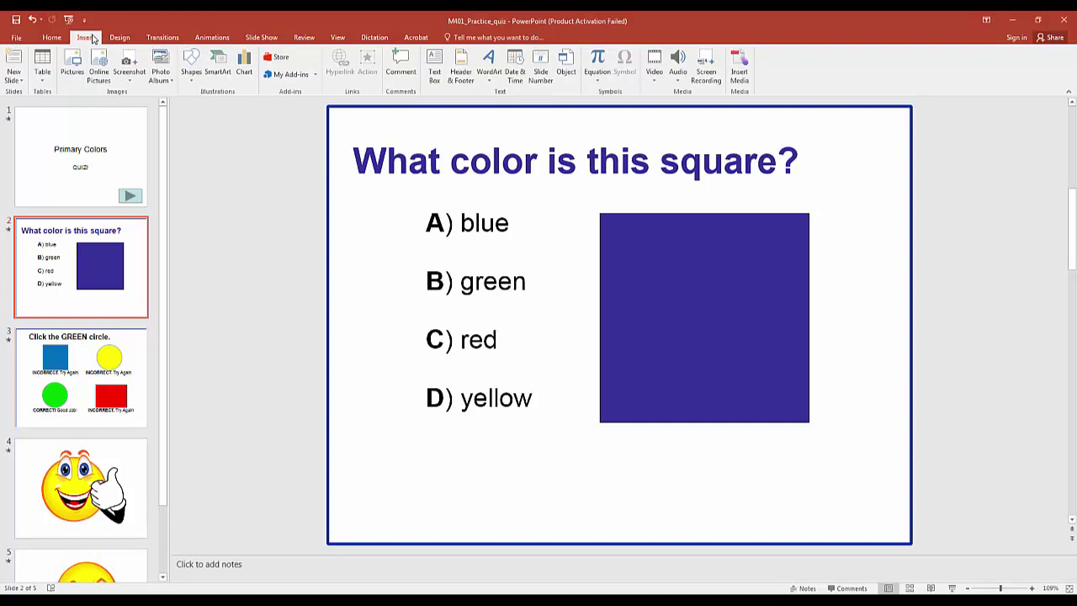
click(188, 74)
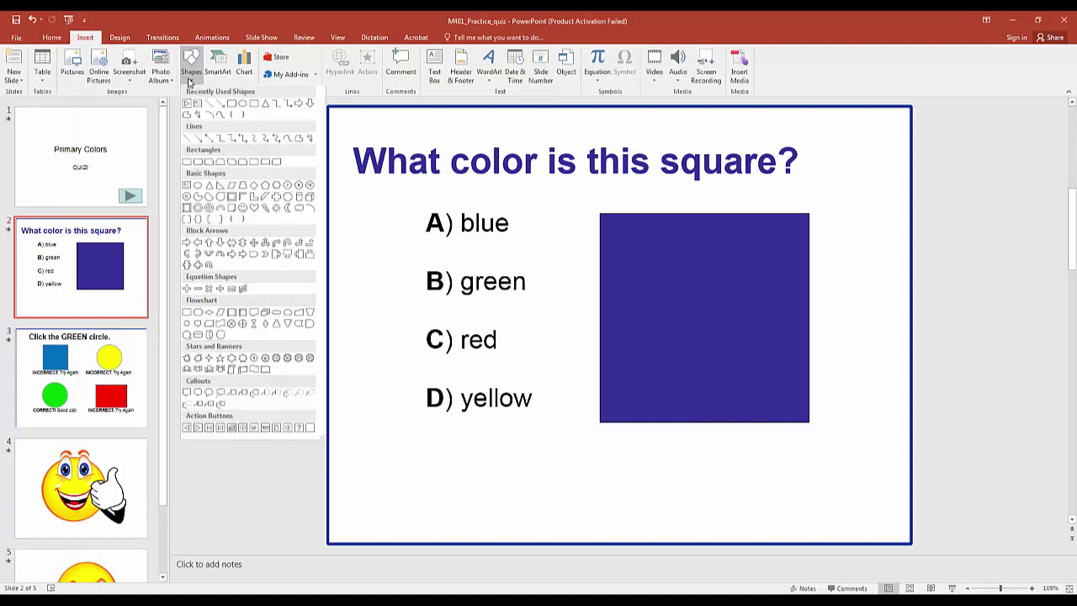
click(189, 428)
drag(347, 476, 455, 529)
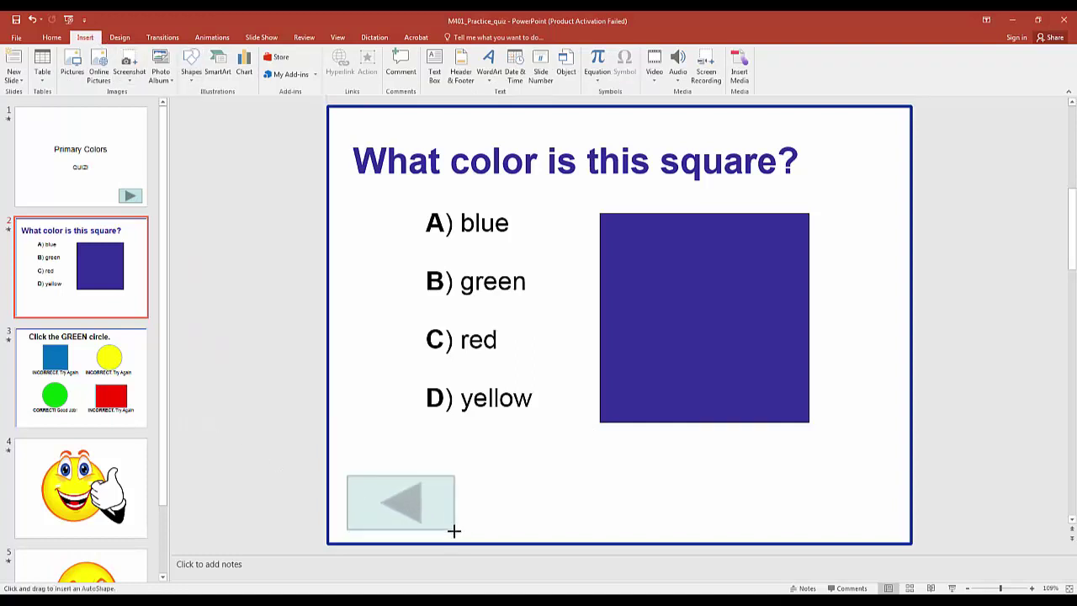
Step: Hyperlink the back action button on slide 2 to the slide "1. Primary Colors"
click(535, 274)
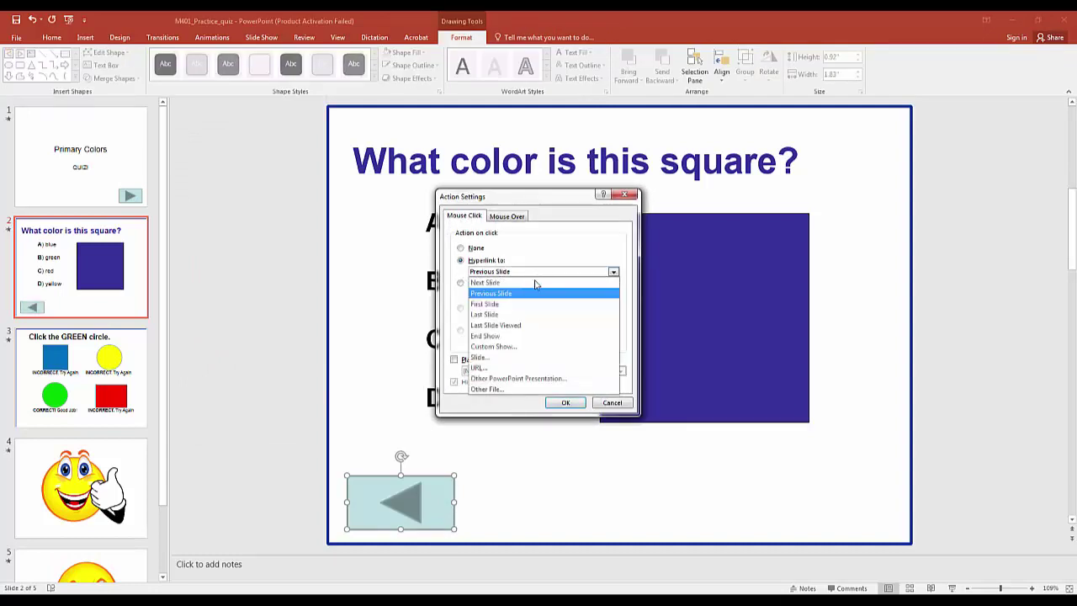
click(515, 357)
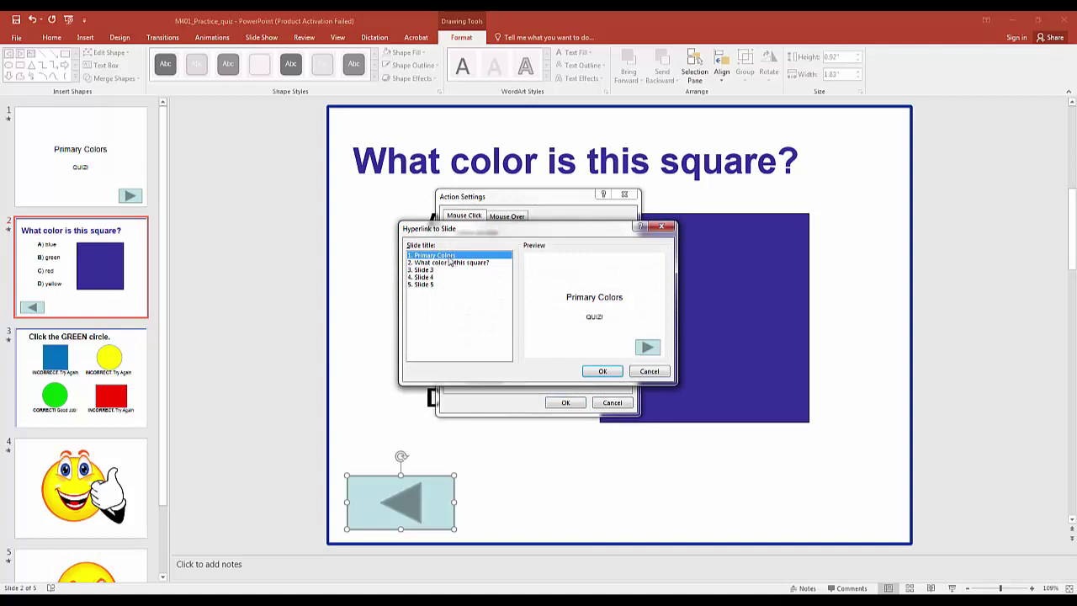
click(585, 373)
click(566, 402)
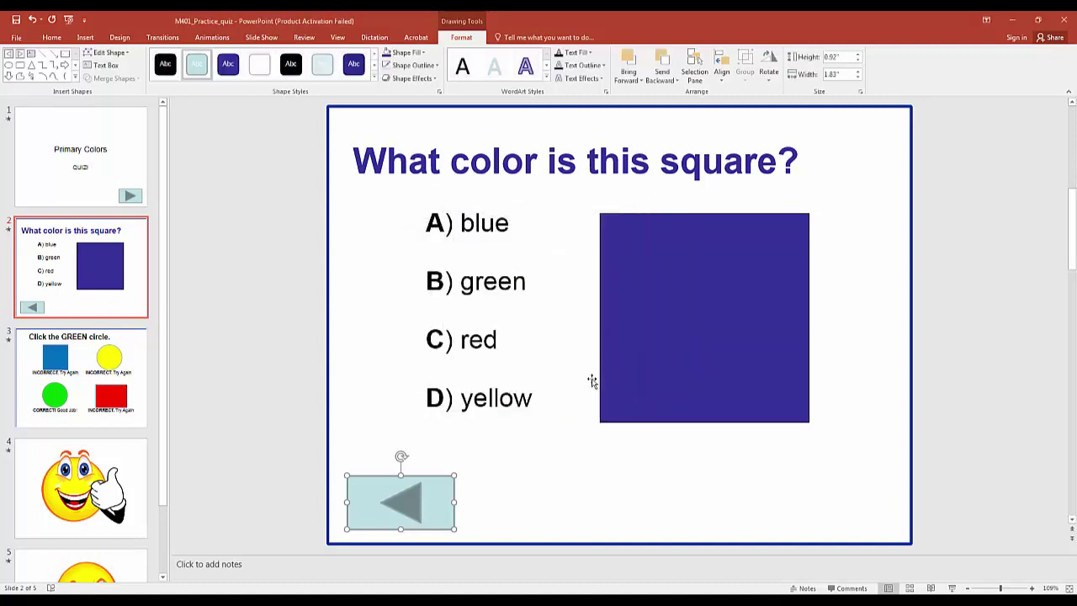
Step: Draw a forward action button about 0.75" high and 1.25" wide in the lower-right corner of slide 2
click(85, 37)
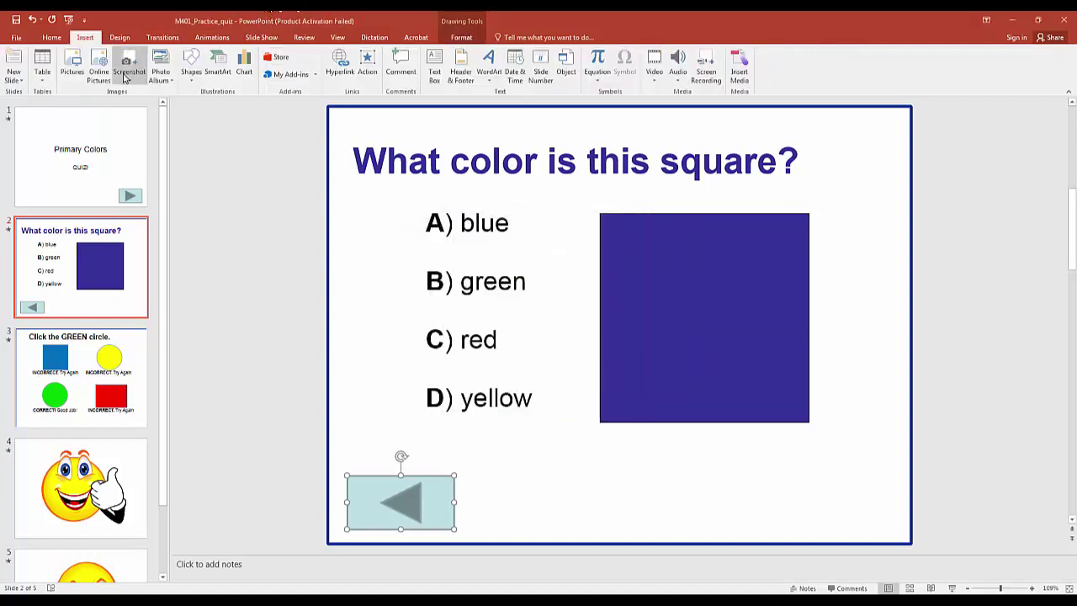
click(192, 71)
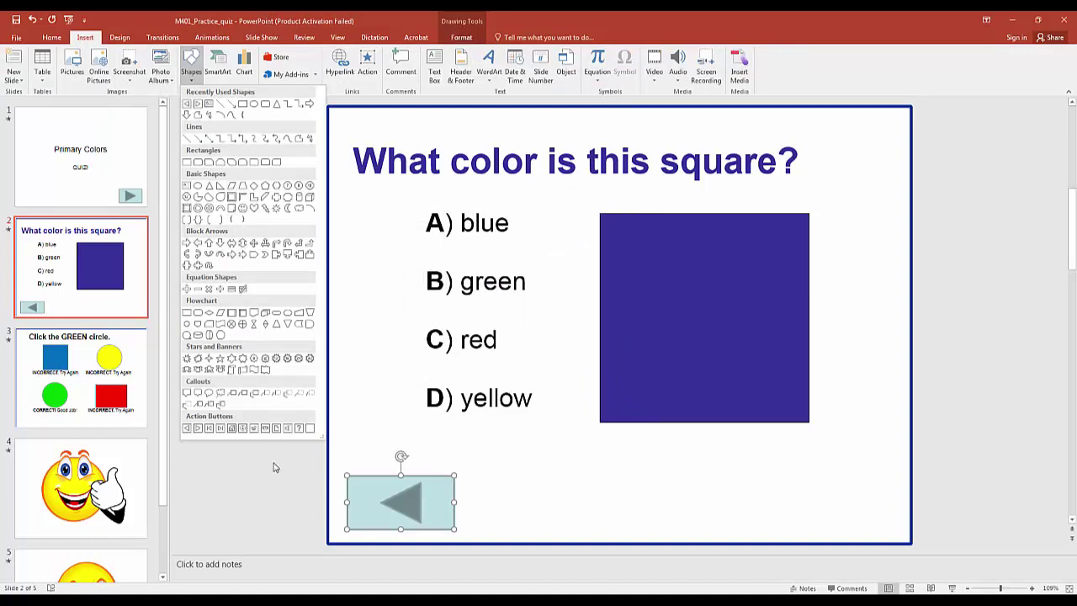
click(200, 428)
mouse_move(824, 486)
mouse_down()
mouse_move(902, 545)
mouse_move(897, 529)
mouse_up()
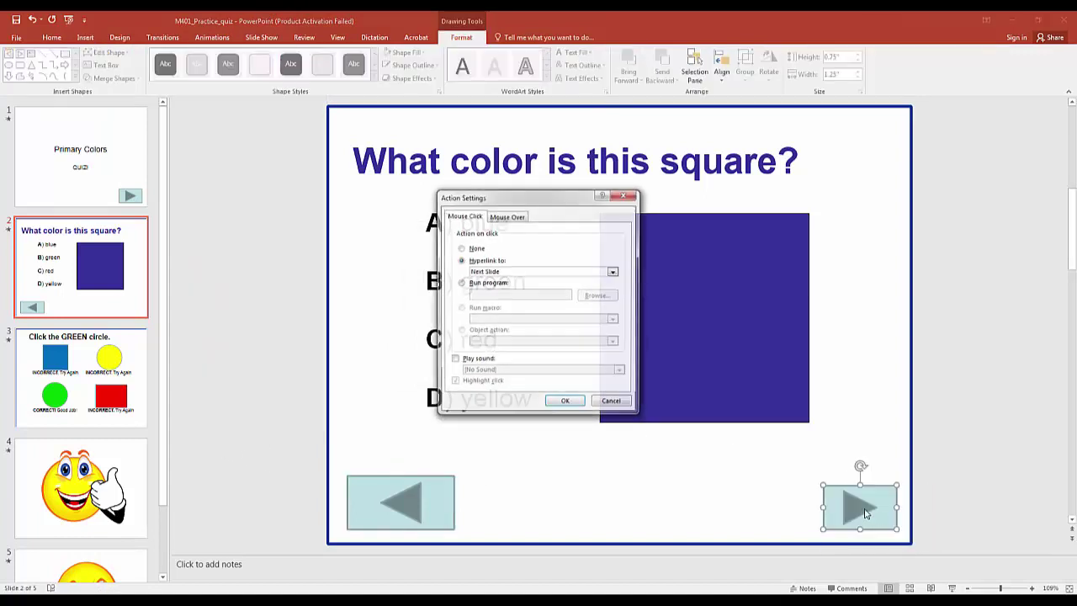
Step: Hyperlink the new forward action button on slide 2 to "3. Slide 3"
click(498, 272)
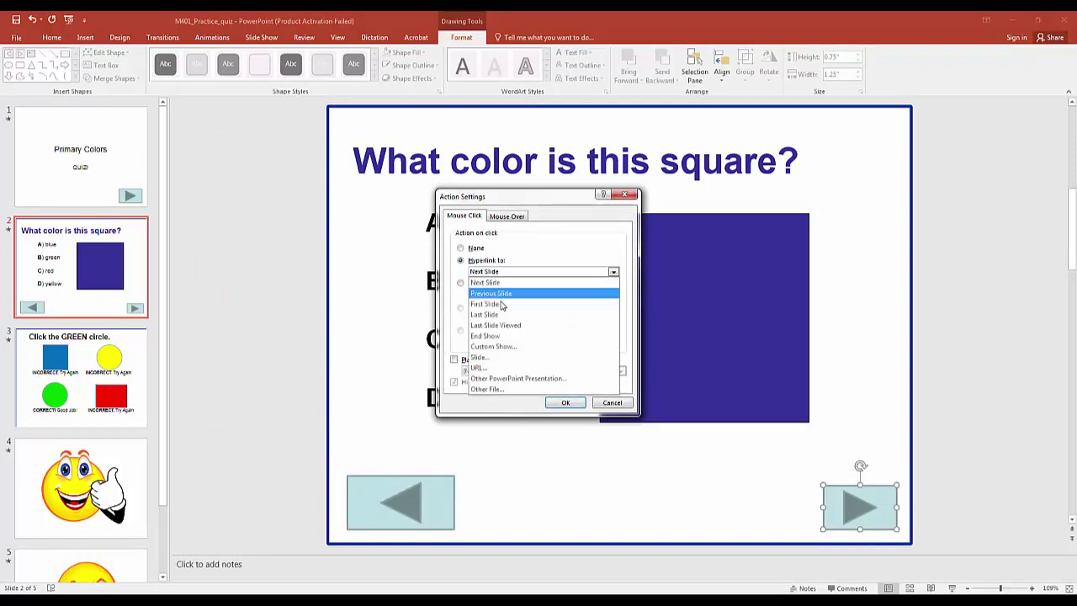
click(510, 359)
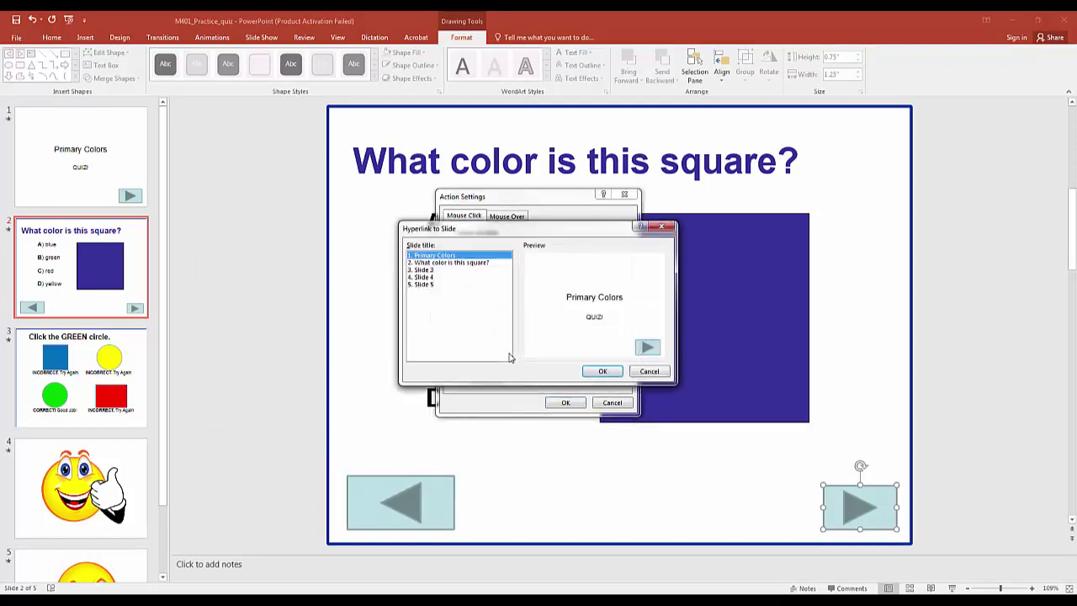
click(427, 270)
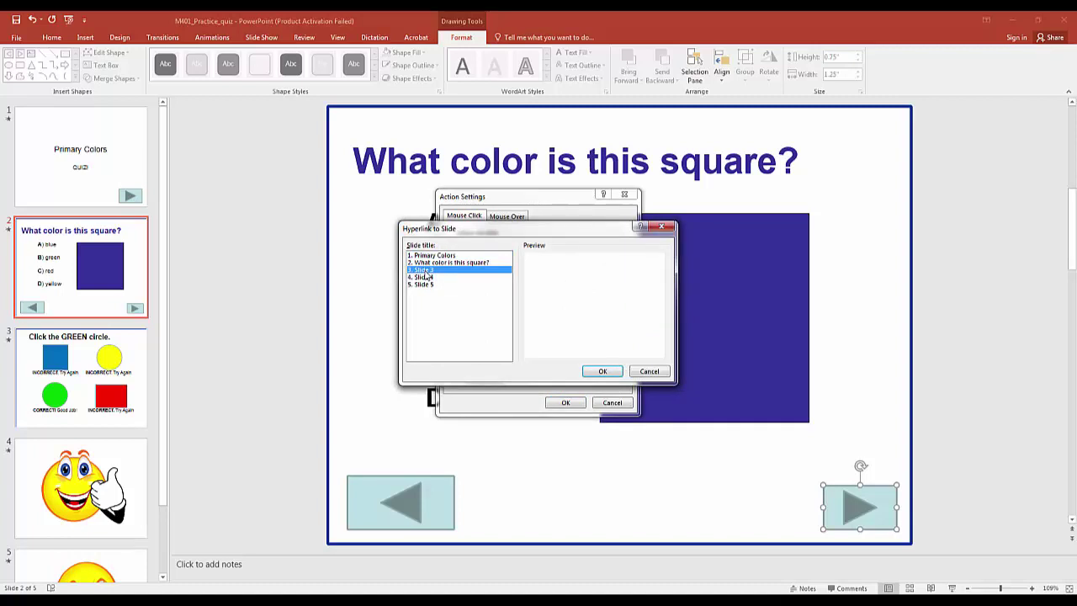
click(600, 371)
click(563, 403)
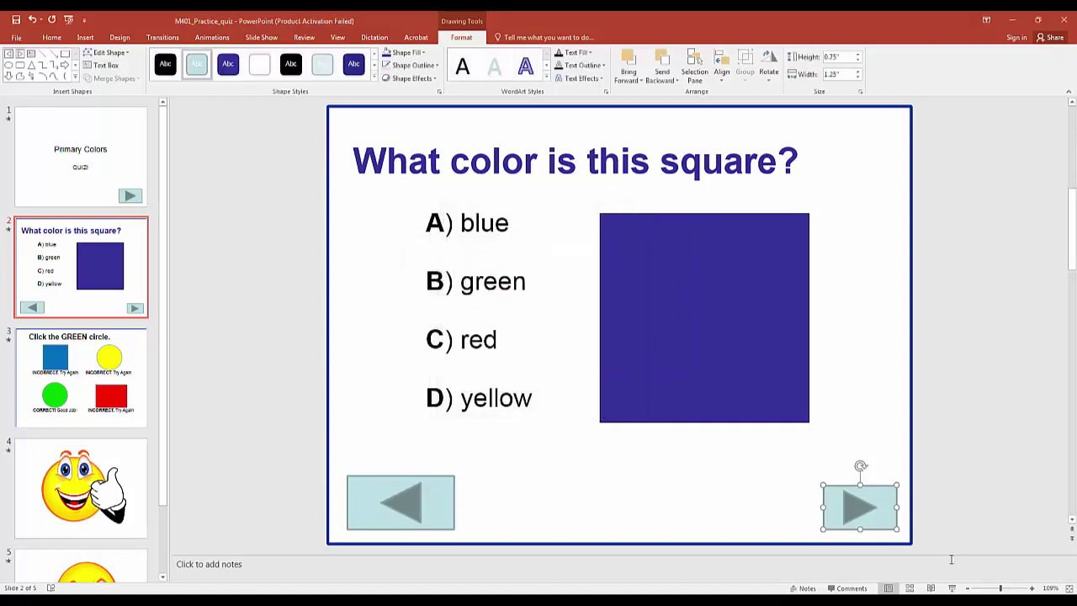
Step: Enlarge the forward action button on slide 2 to match the back button's size and line it up level with it
drag(893, 531, 907, 537)
drag(859, 503, 387, 494)
mouse_move(431, 526)
mouse_down()
mouse_move(820, 543)
mouse_move(860, 503)
mouse_up()
click(308, 389)
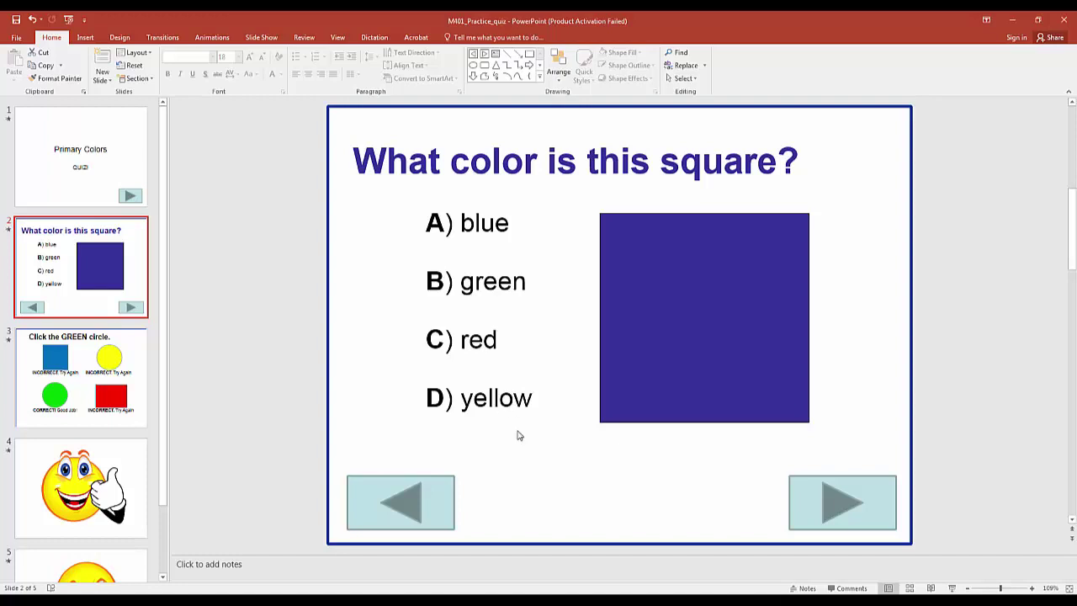
click(513, 224)
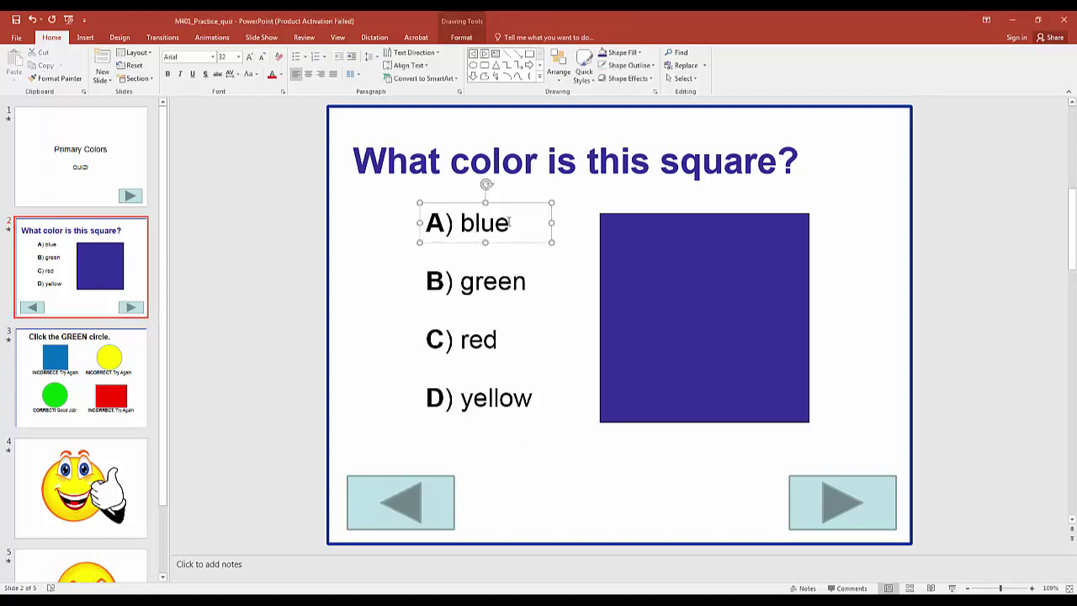
drag(510, 222, 403, 221)
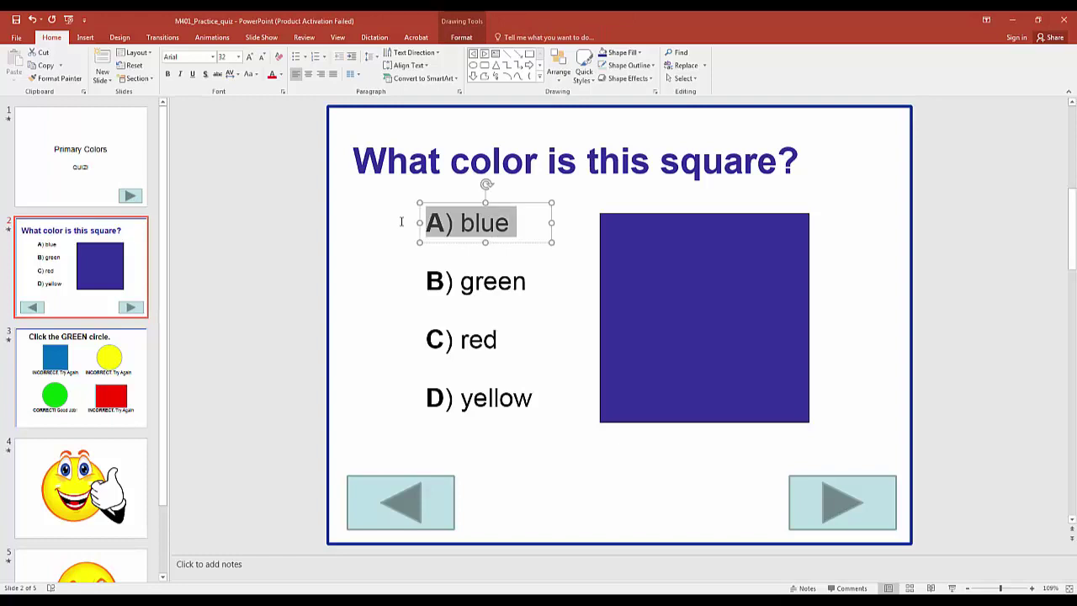
right_click(497, 237)
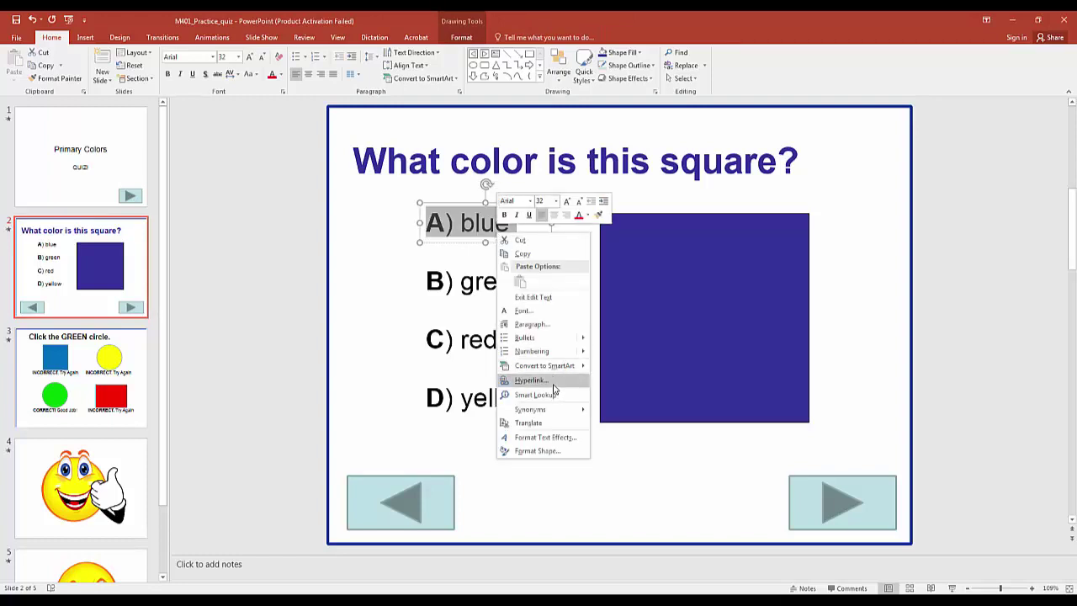
click(401, 362)
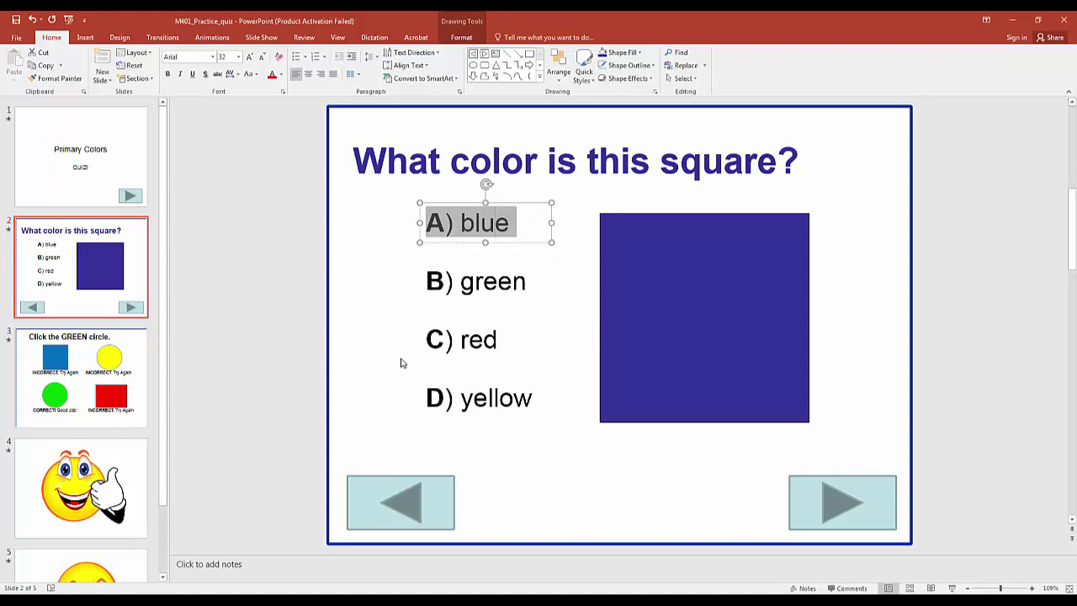
click(439, 252)
click(444, 222)
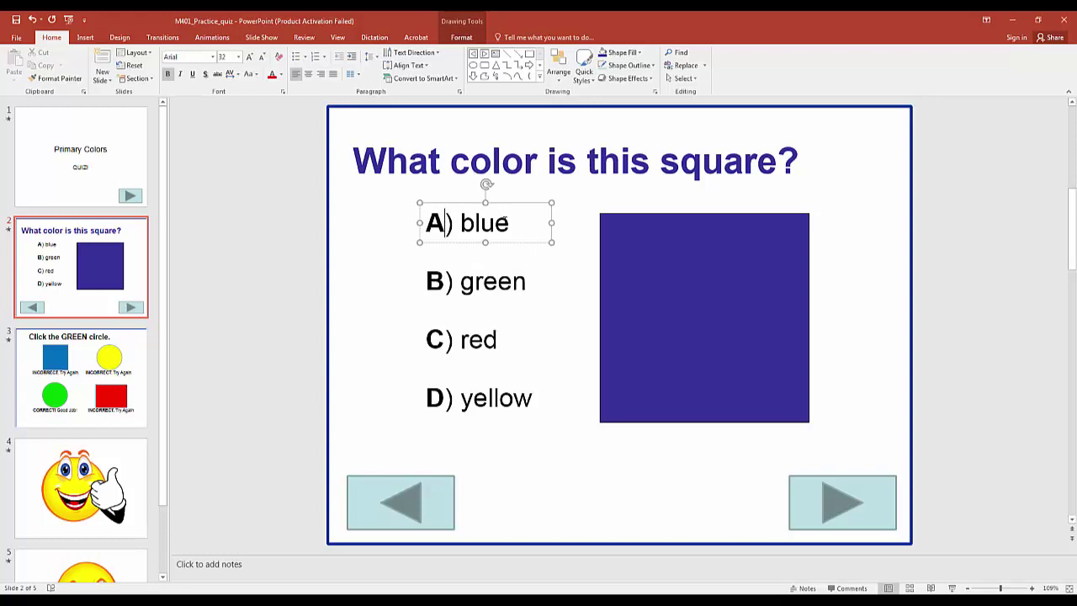
Step: Select the four answer options on slide 2 in turn to examine how their text boxes are laid out
click(458, 242)
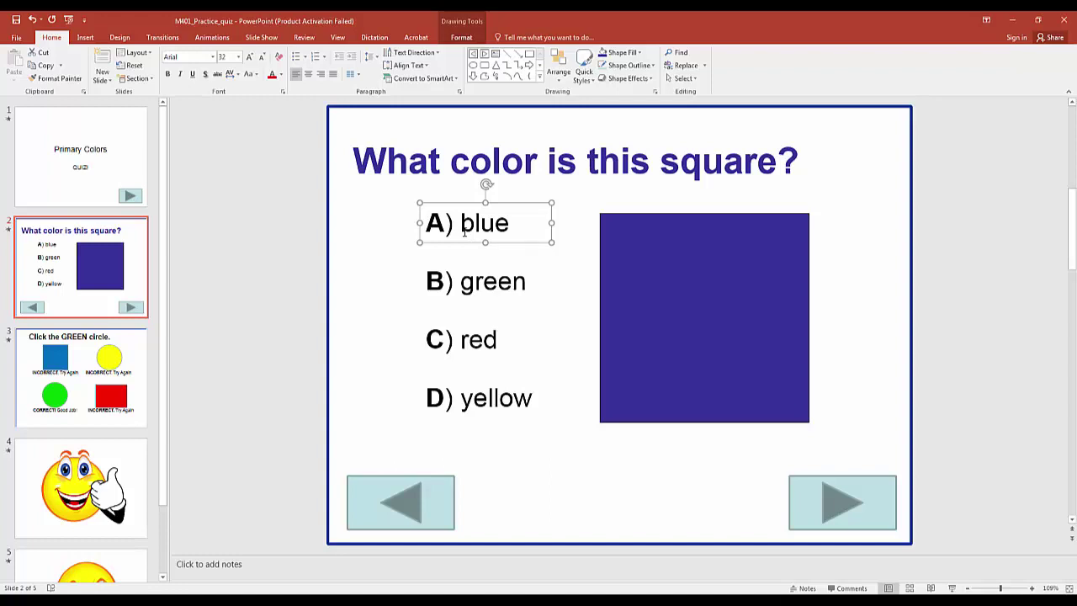
click(476, 286)
click(475, 329)
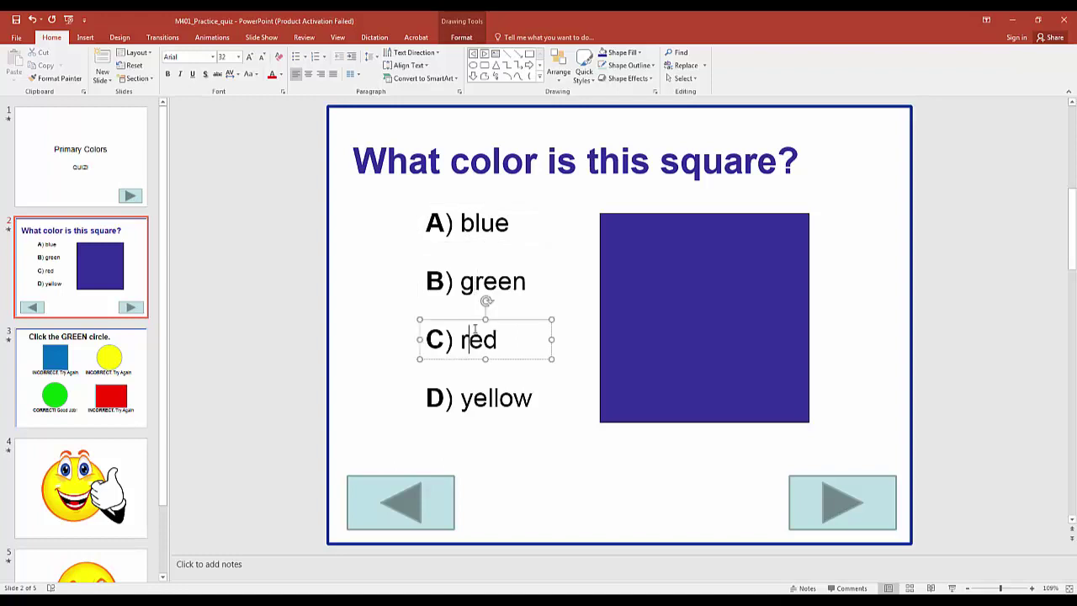
click(494, 399)
click(485, 350)
click(483, 292)
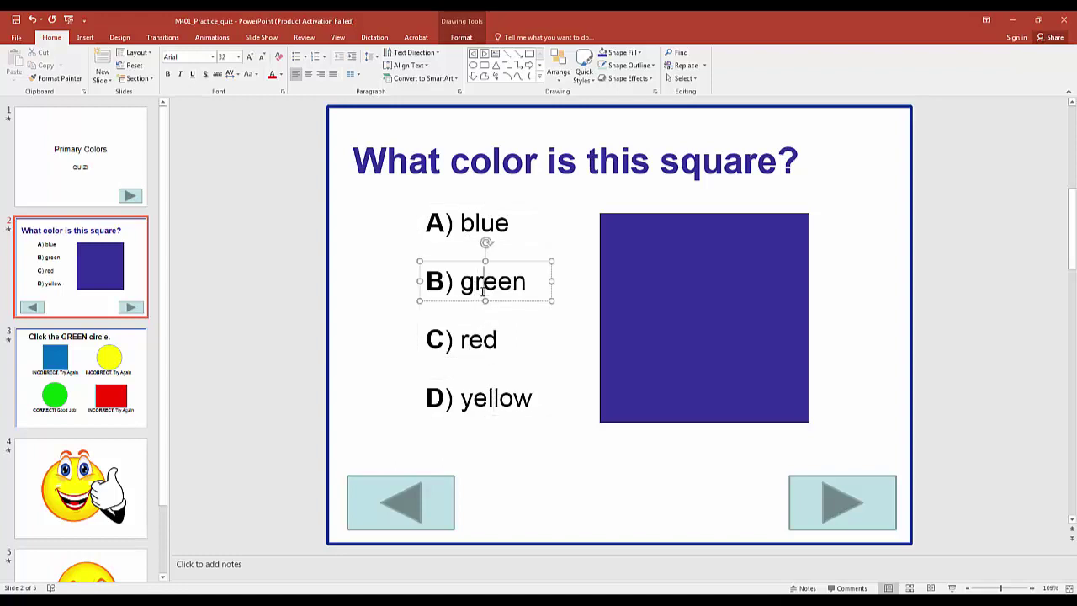
click(476, 232)
click(470, 282)
click(478, 343)
click(515, 397)
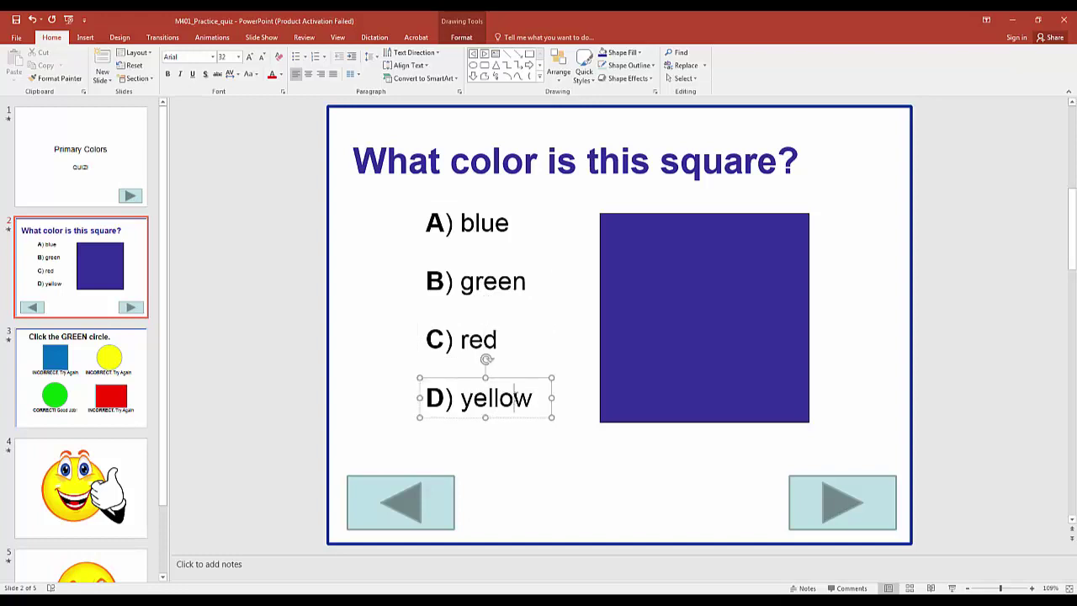
click(474, 220)
click(466, 241)
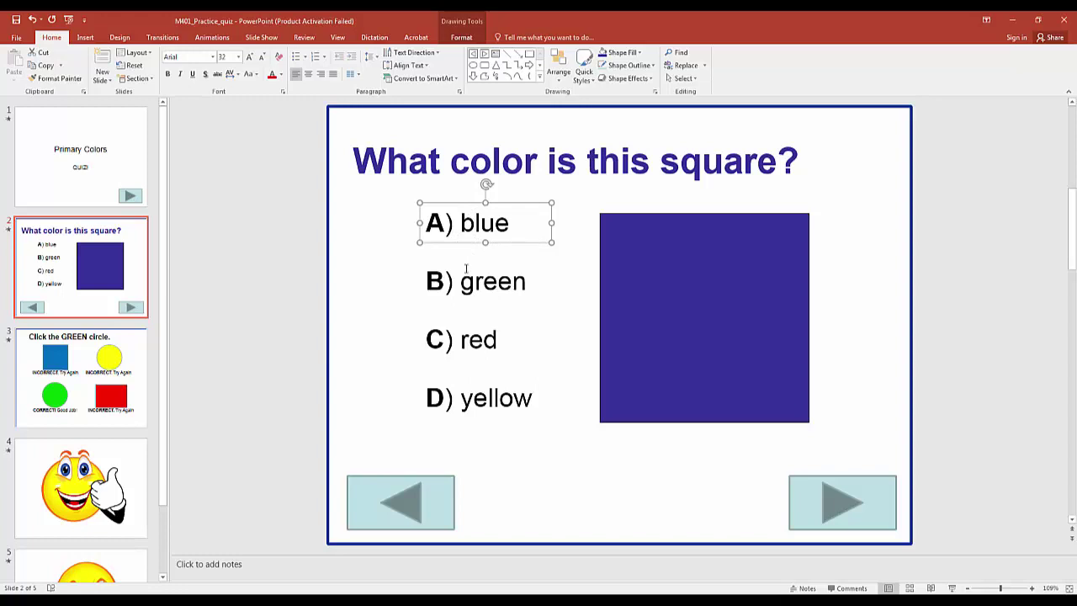
click(465, 269)
click(465, 229)
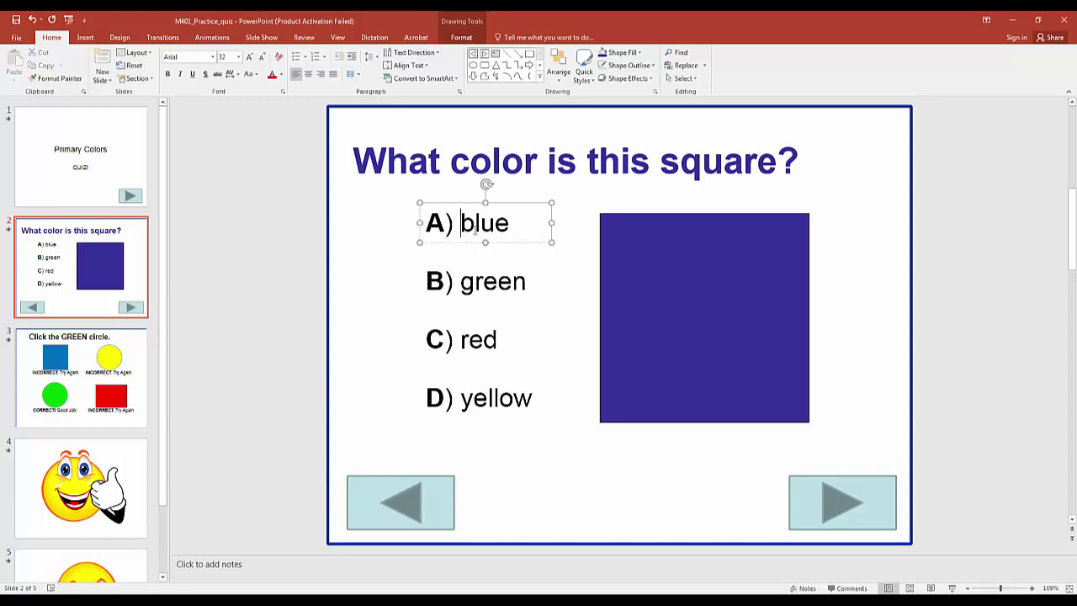
Step: Hyperlink the whole "A) blue" text box to "4. Slide 4" in this document
click(443, 243)
right_click(443, 243)
key(Escape)
right_click(444, 243)
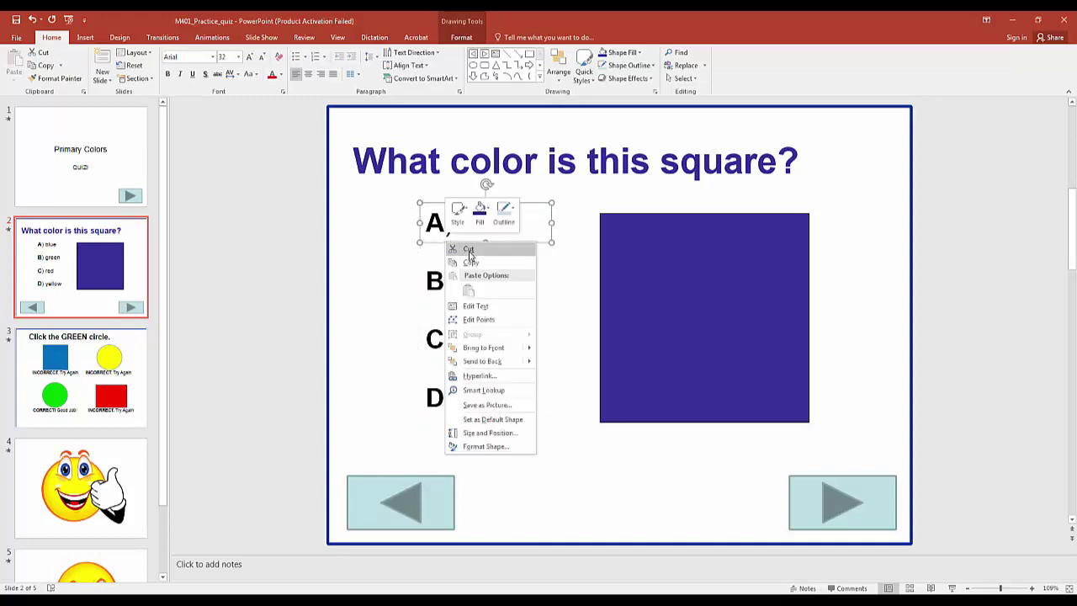
click(500, 381)
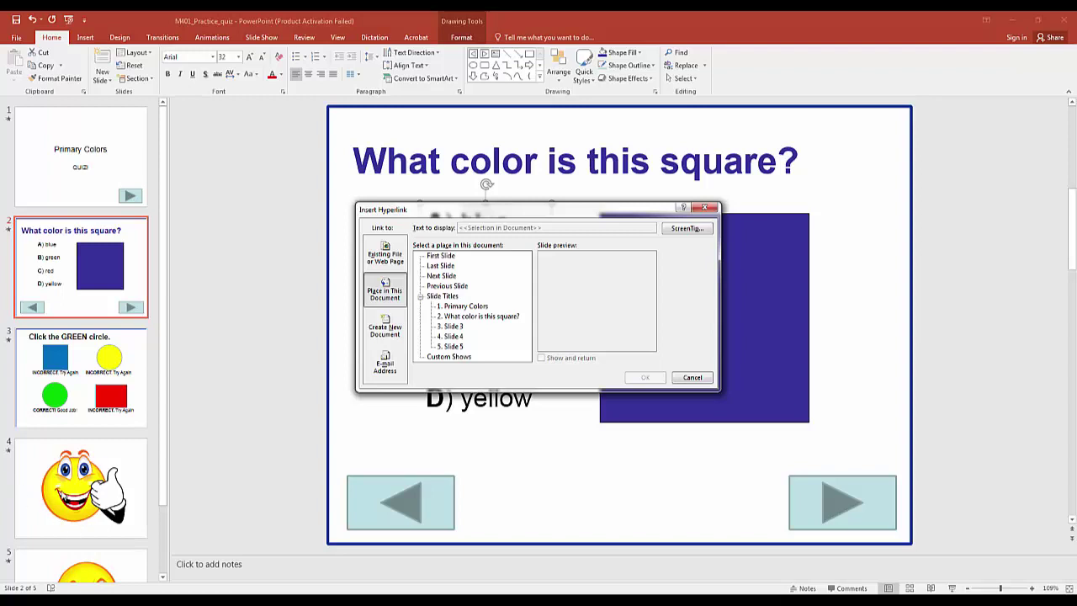
click(454, 336)
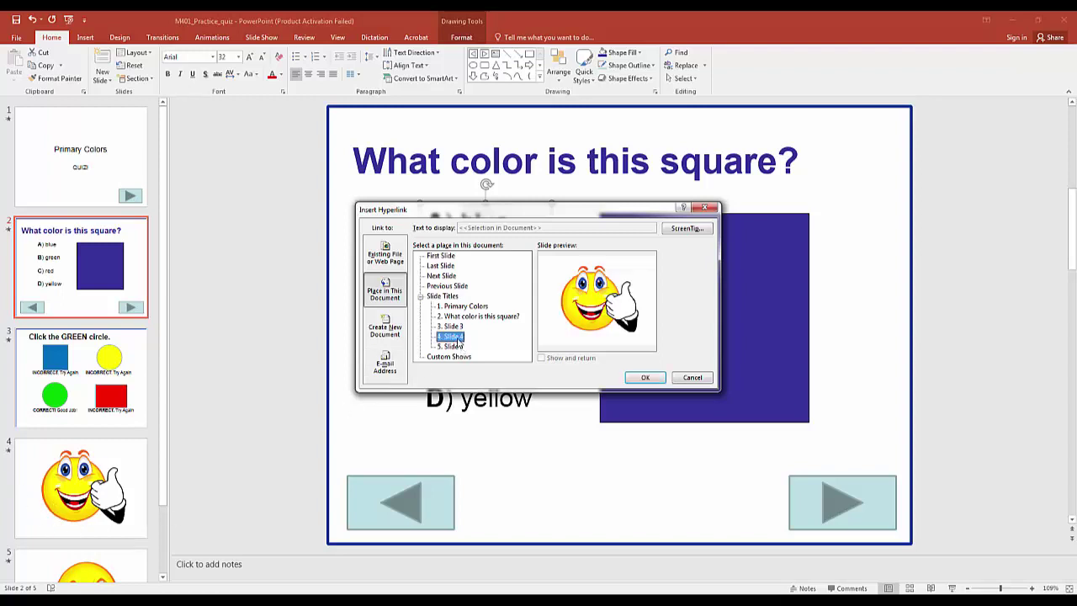
click(645, 378)
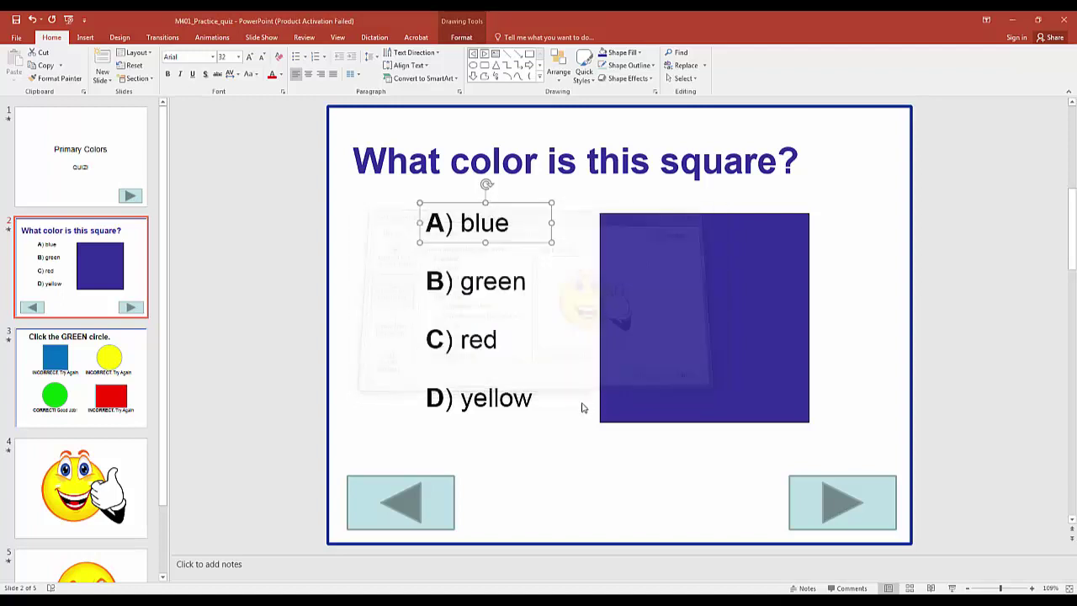
click(572, 473)
Step: Check the thumbs-down picture on slide 5, and hyperlink the "B) green" text box on slide 2 to "5. Slide 5"
click(480, 280)
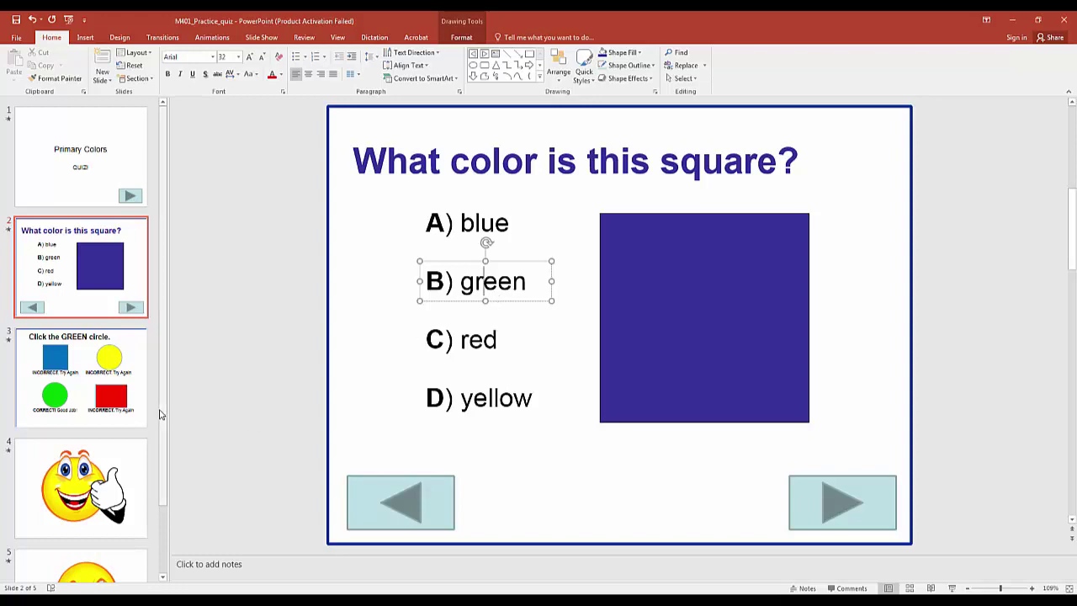
click(162, 486)
click(118, 493)
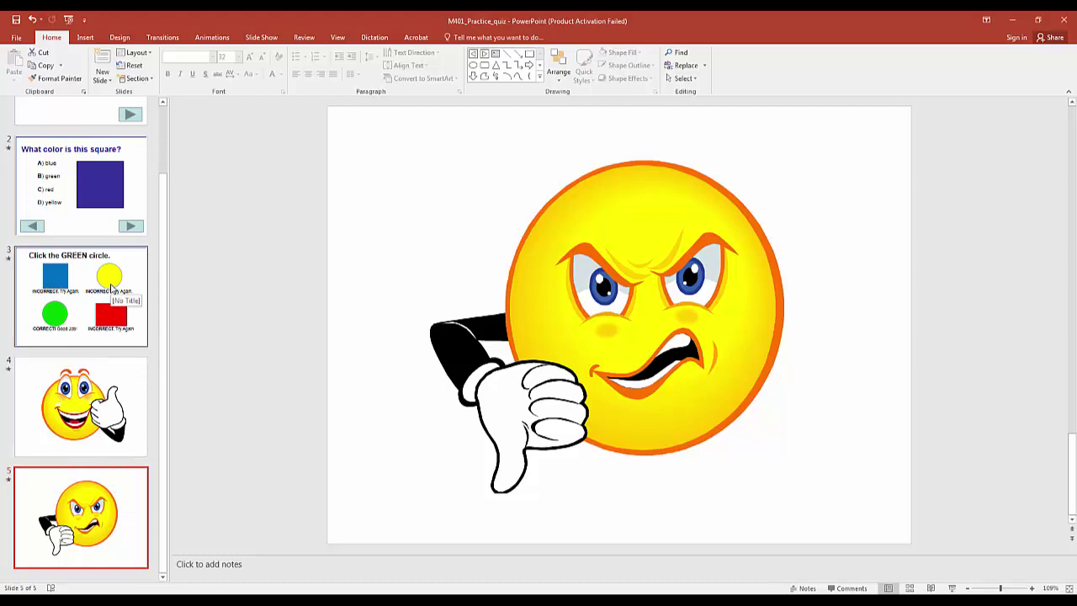
click(102, 215)
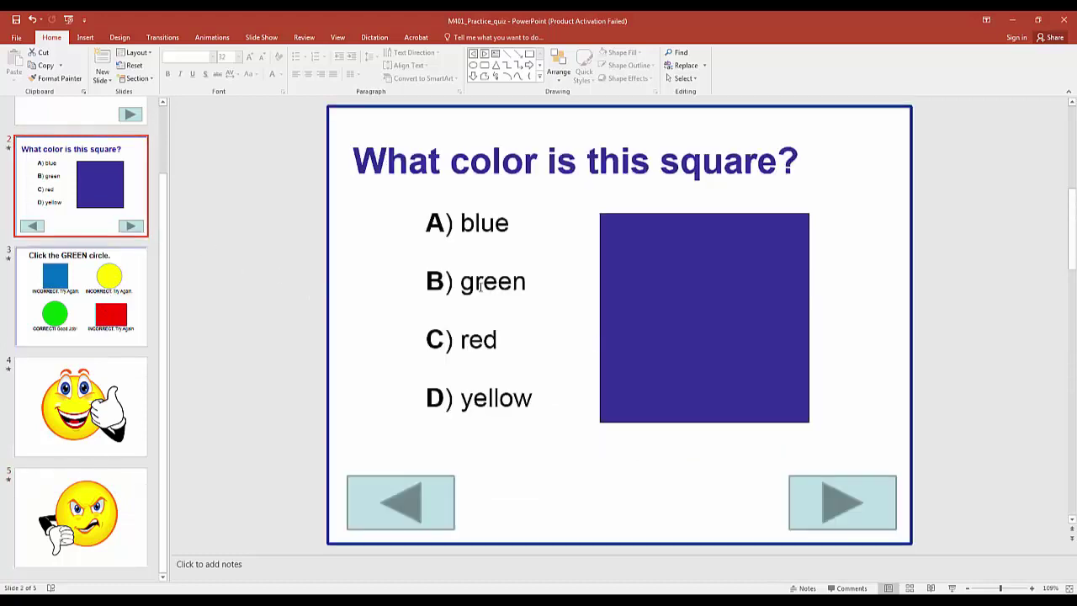
click(480, 286)
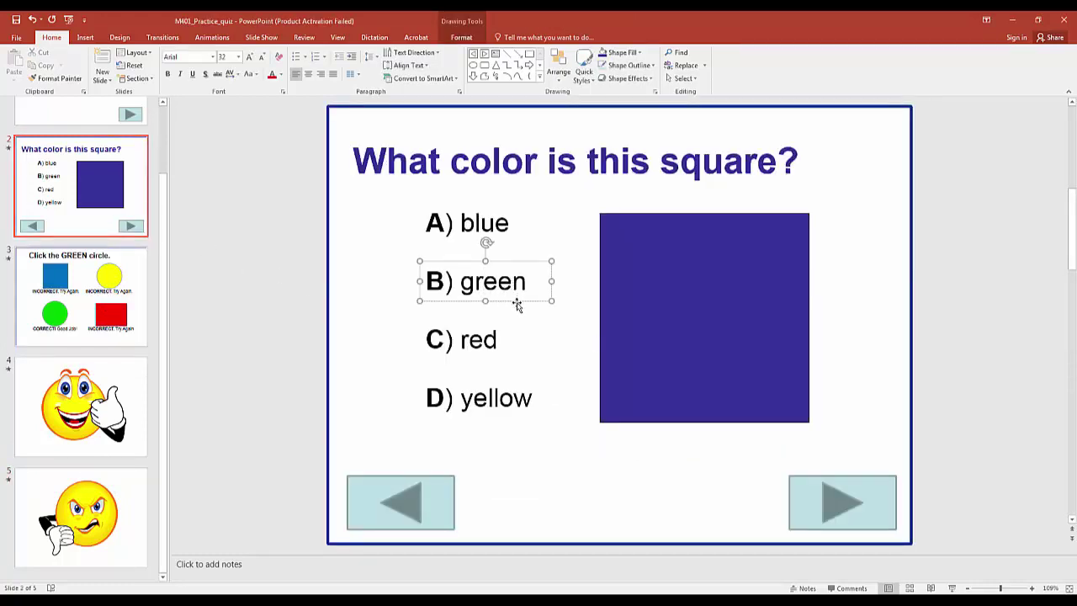
click(517, 300)
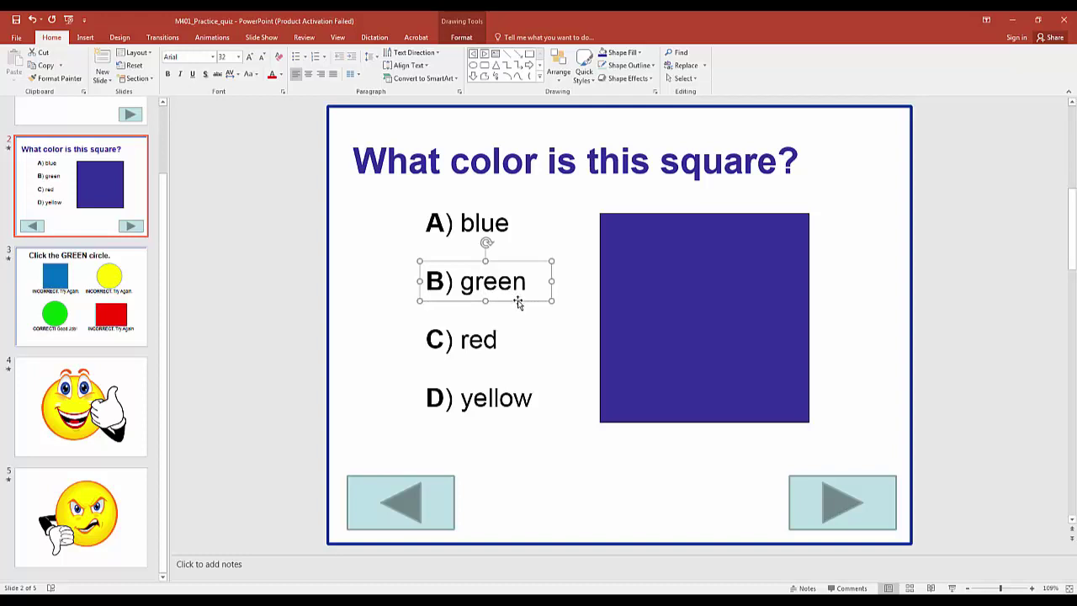
right_click(519, 302)
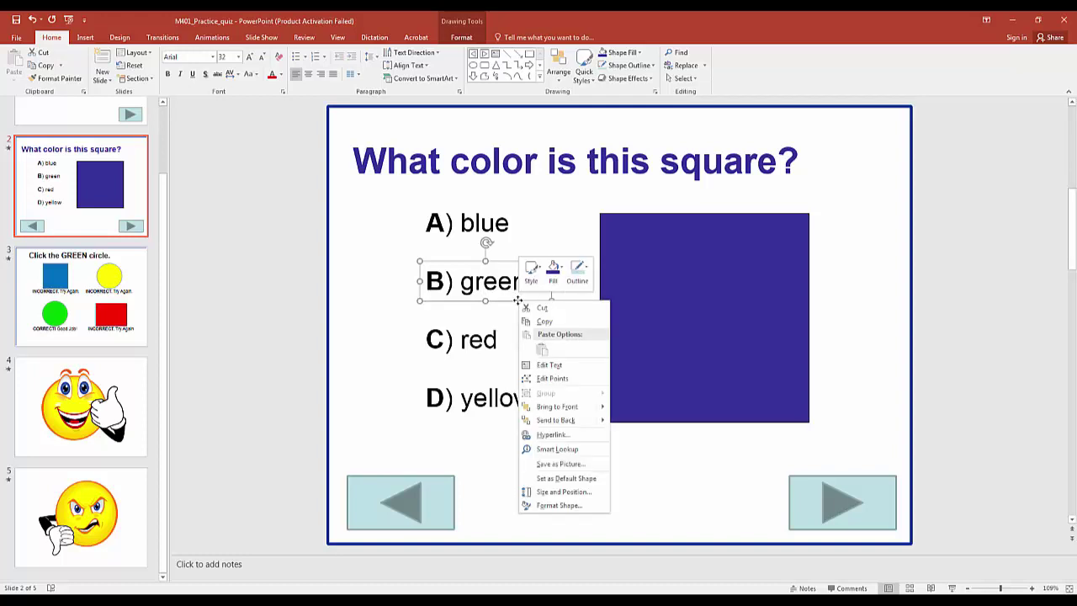
click(566, 434)
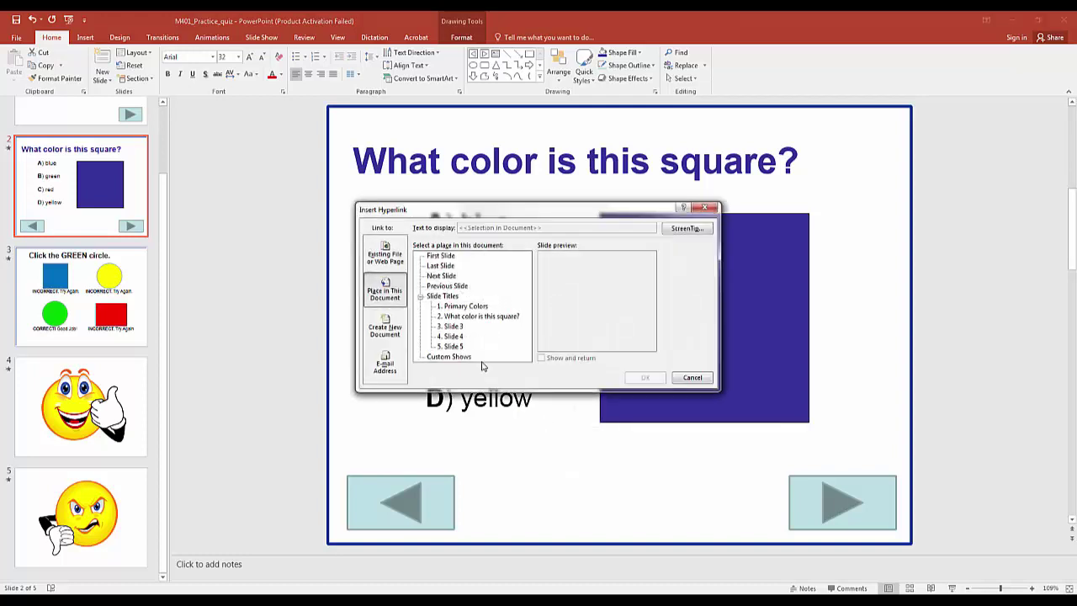
click(453, 346)
key(Return)
Step: Link the "B) green" text box to "5. Slide 5" and hyperlink the "C) red" text box to the thumbs-down feedback slide
click(467, 347)
right_click(497, 358)
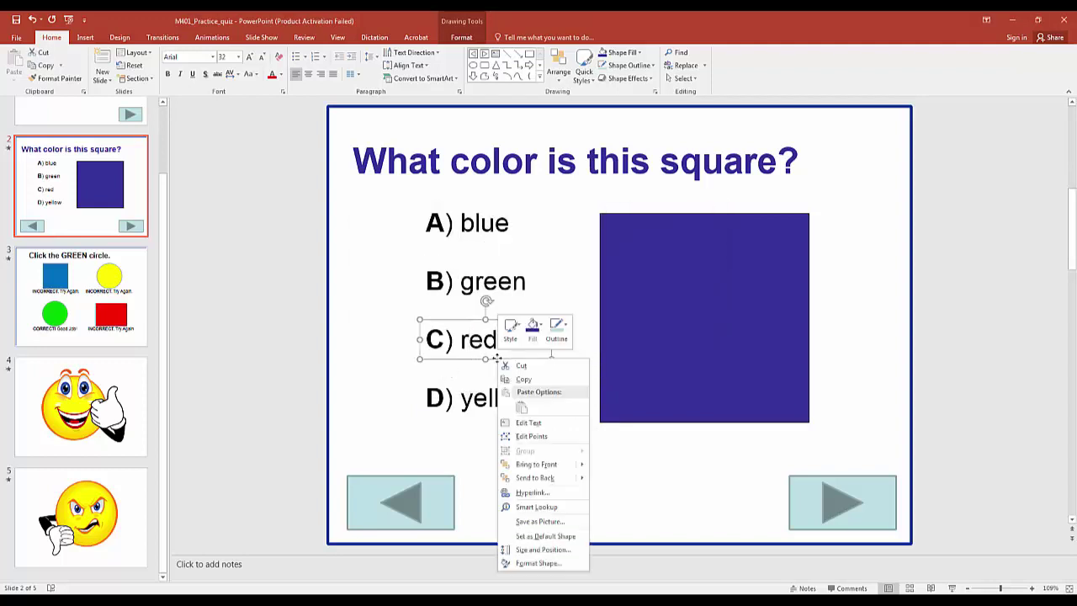
click(534, 492)
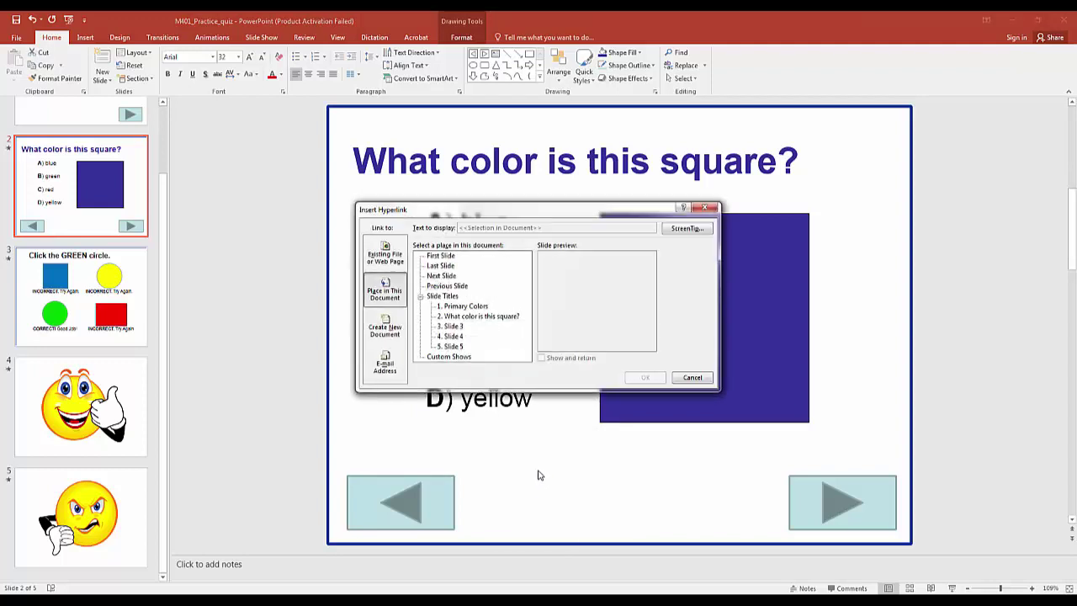
click(452, 335)
click(645, 377)
Step: Hyperlink the whole "D) yellow" text box on slide 2 to "5. Slide 5" in this document
click(493, 398)
right_click(503, 417)
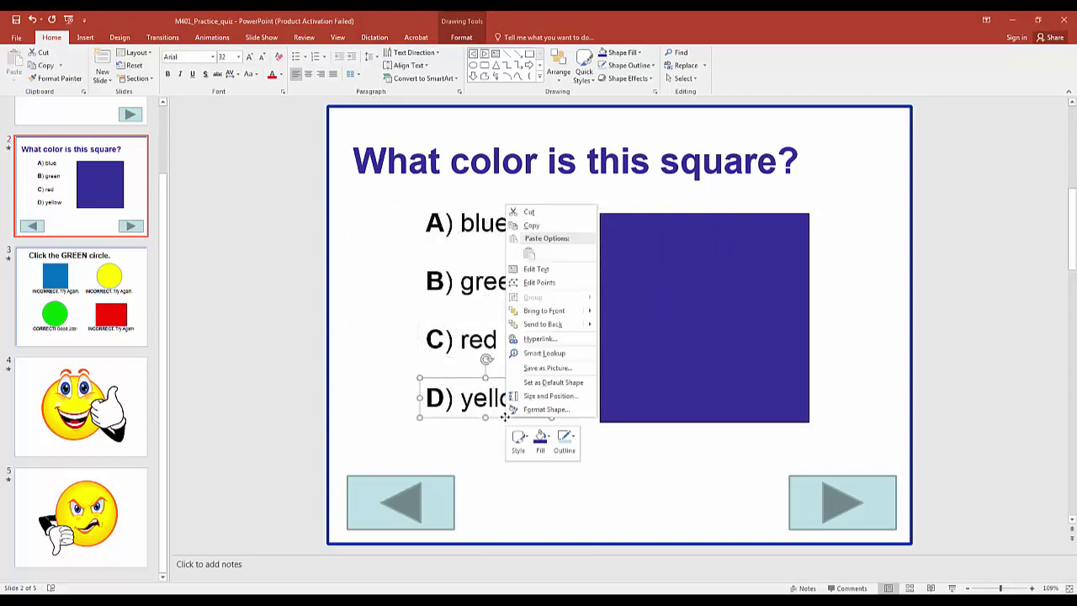
click(539, 339)
click(449, 346)
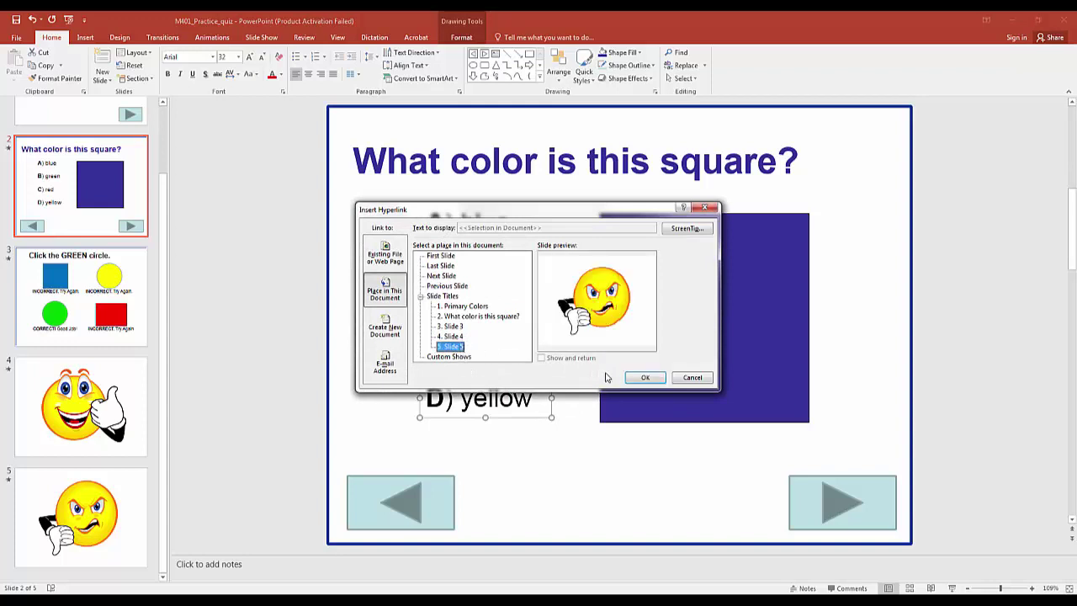
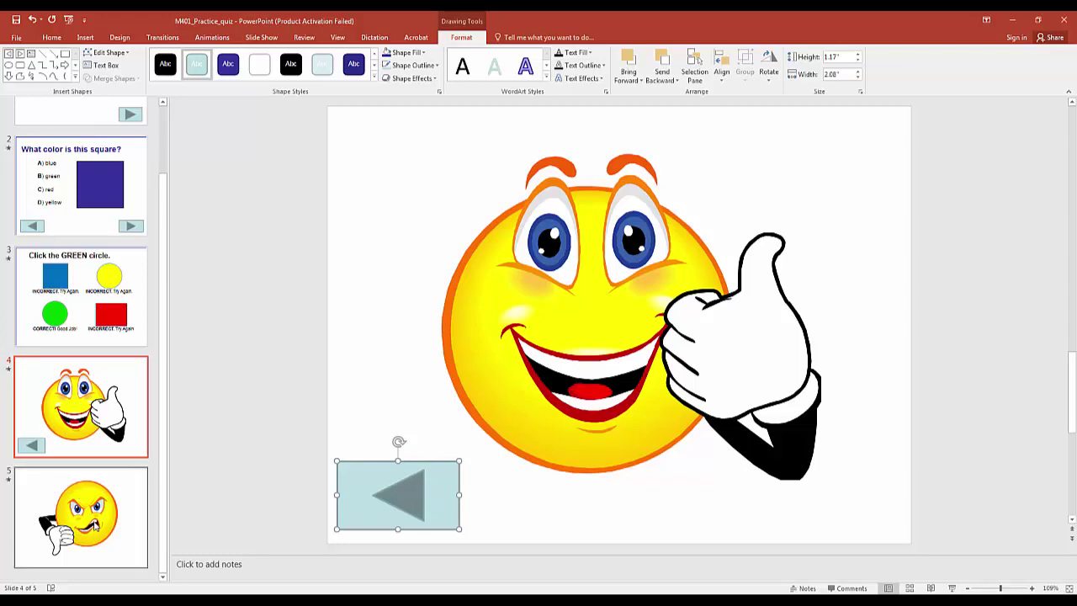
Step: Review question slide 2 and feedback slides 4 and 5, checking the back action button on slide 4
click(100, 474)
click(100, 461)
click(100, 475)
click(104, 451)
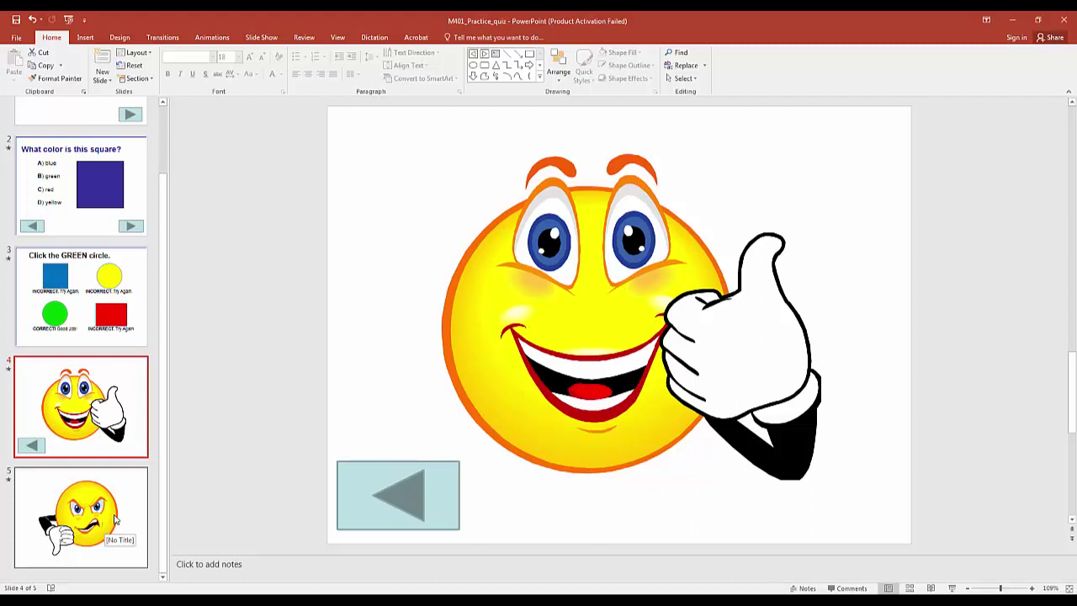
click(112, 165)
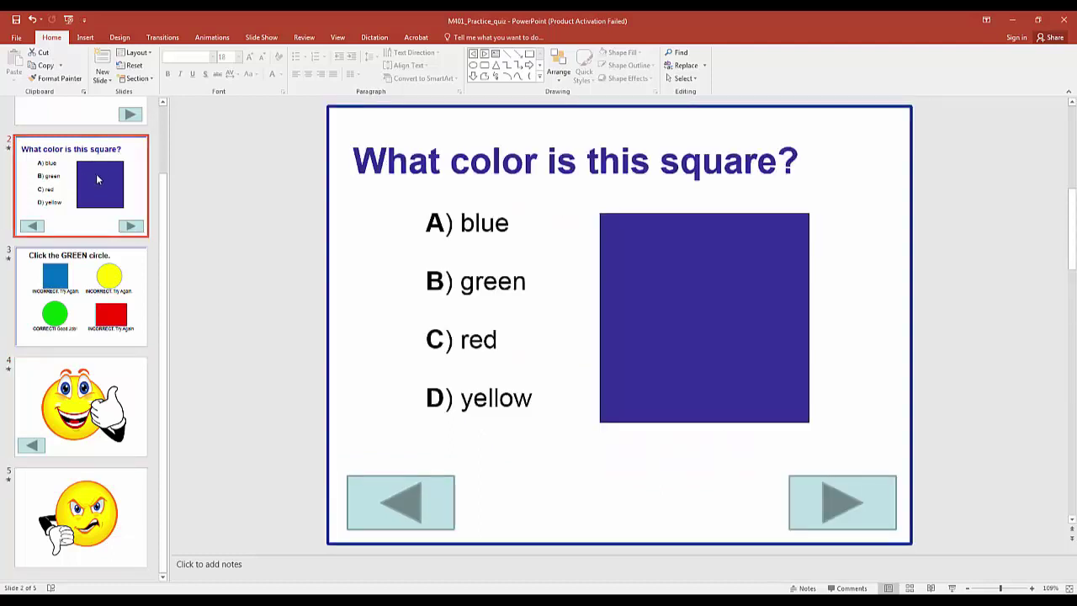
click(84, 392)
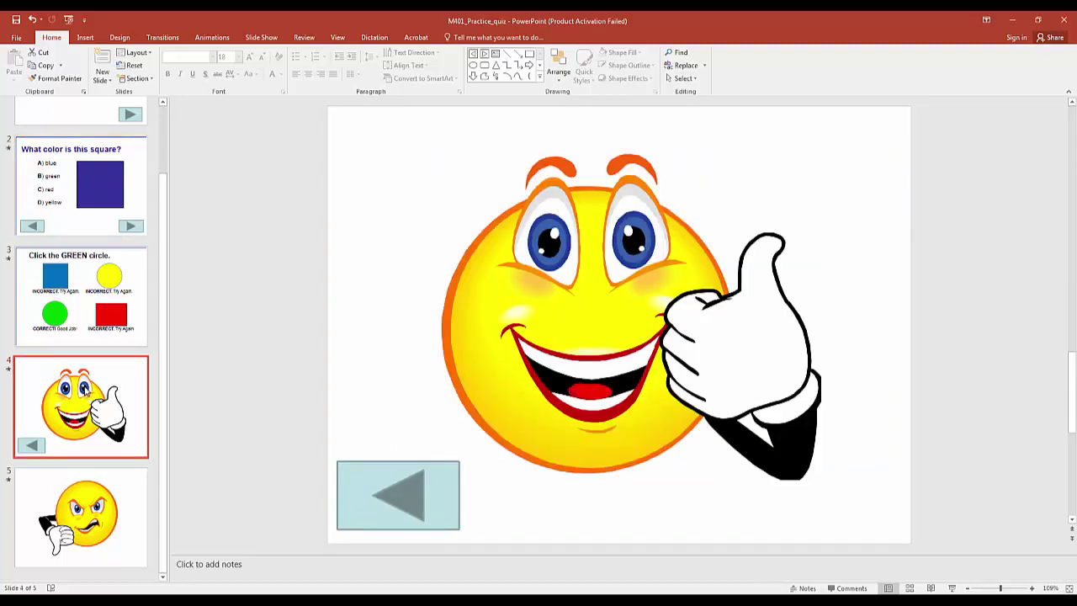
click(112, 526)
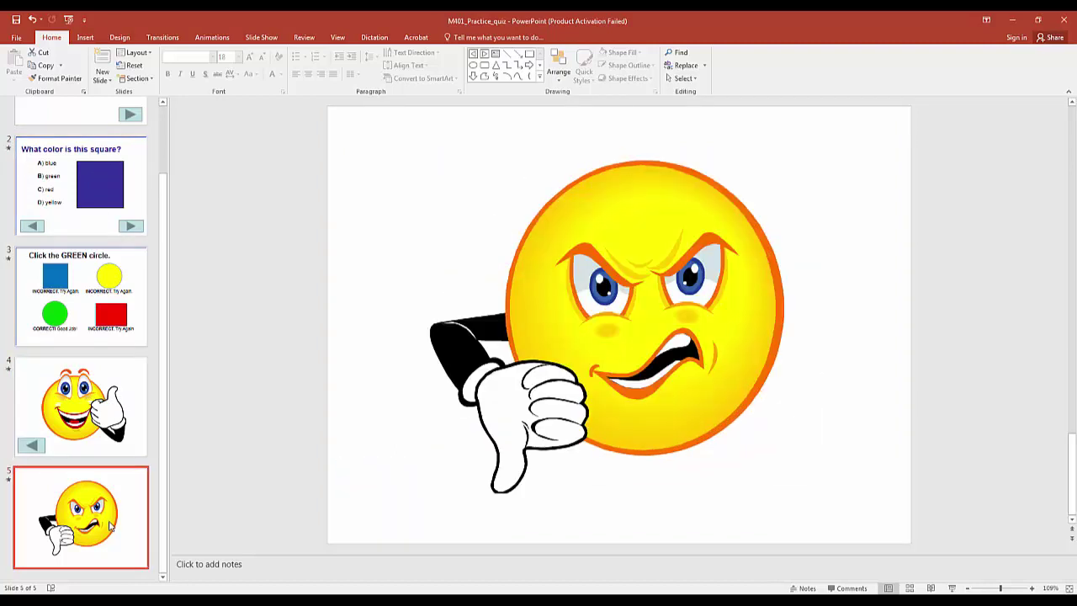
click(84, 404)
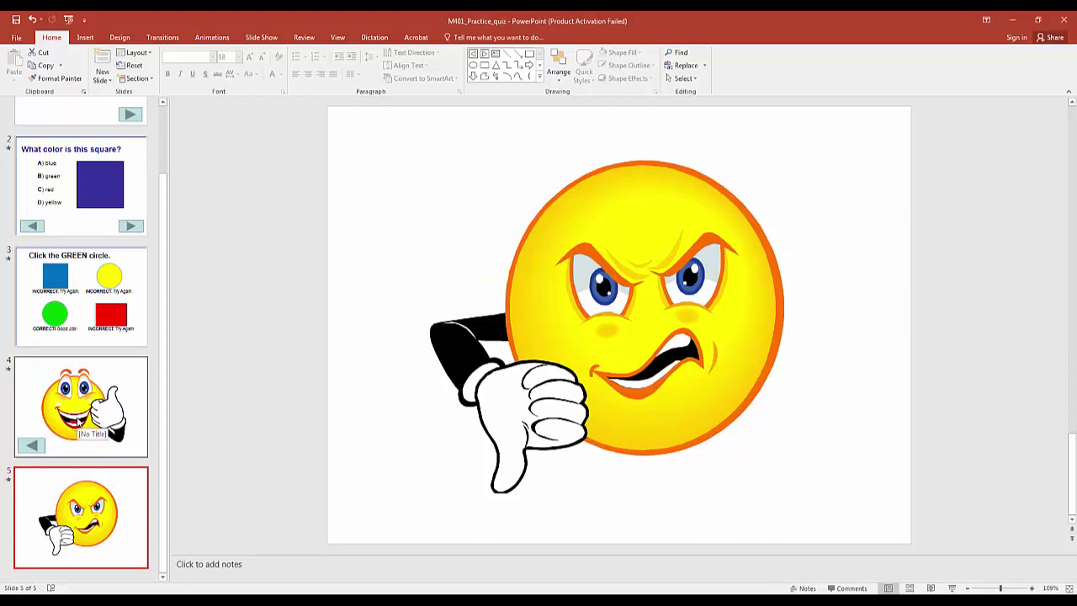
click(395, 496)
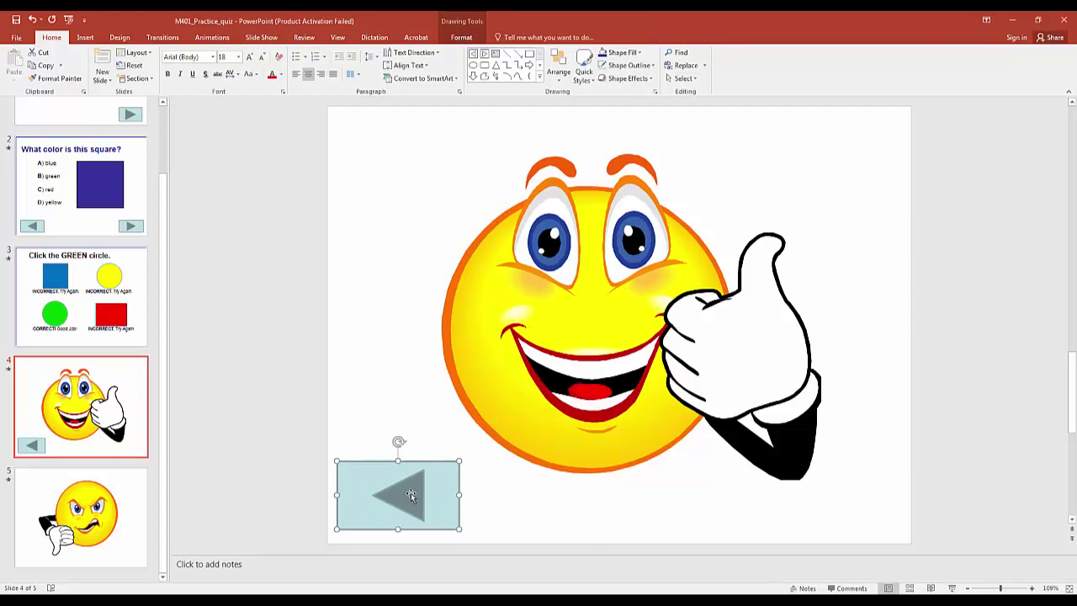
click(101, 190)
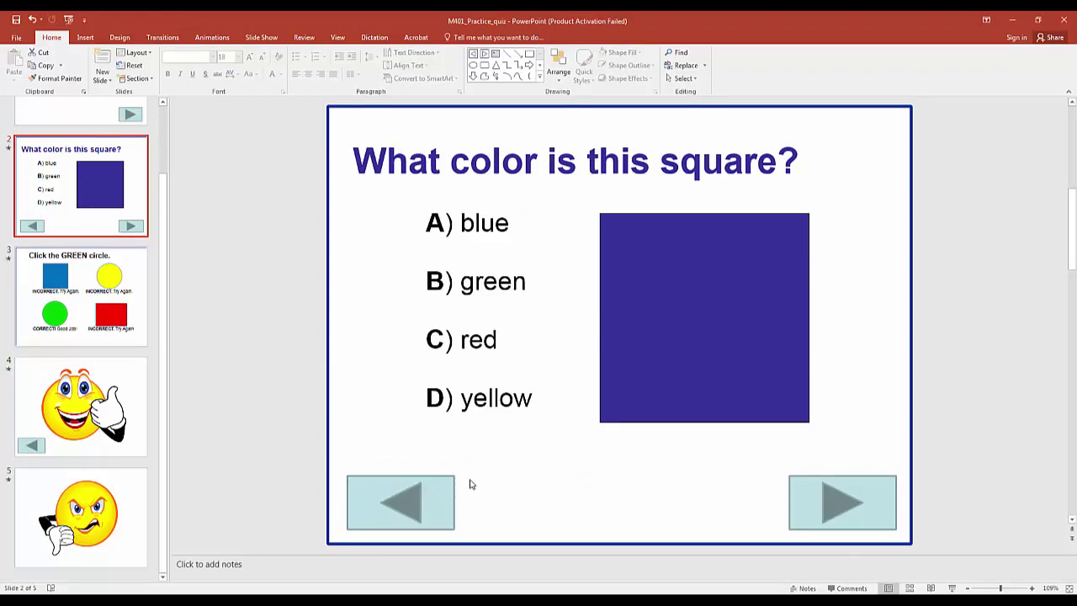
Step: Draw a back action button about 1.67" wide and 1.17" high below the thumbs-down face on slide 5
click(126, 496)
click(86, 37)
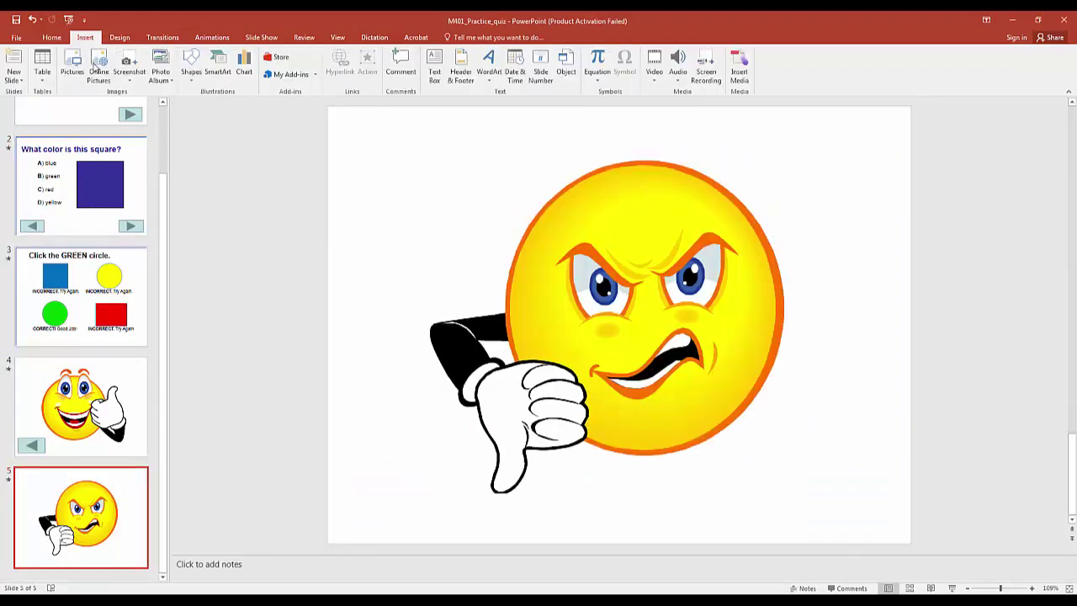
click(191, 66)
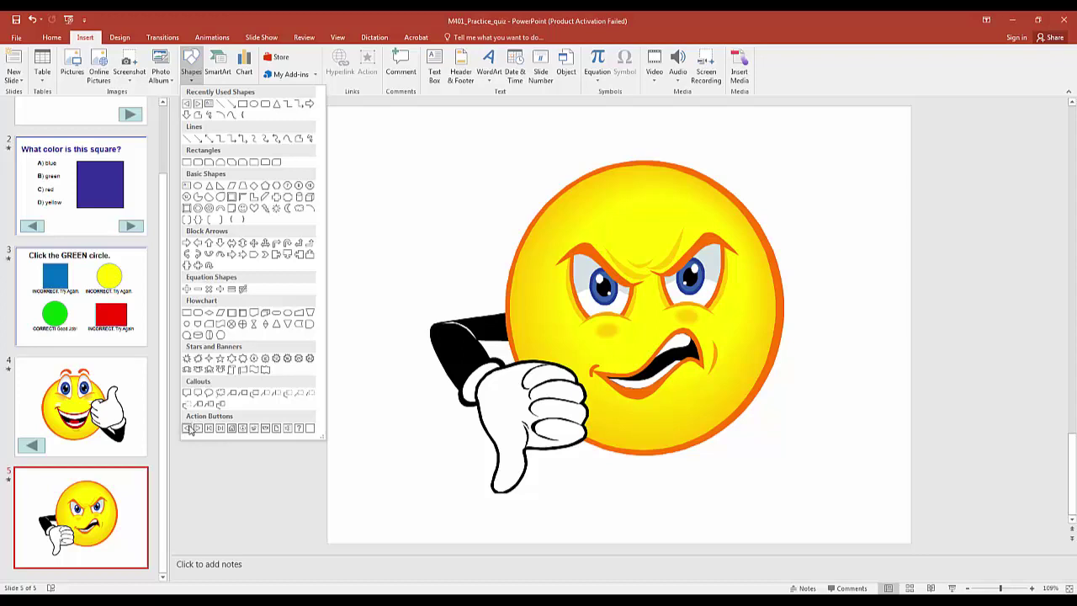
click(186, 427)
drag(352, 461, 451, 529)
Step: Set the slide 5 back button's click action to hyperlink to Last Slide Viewed
click(509, 275)
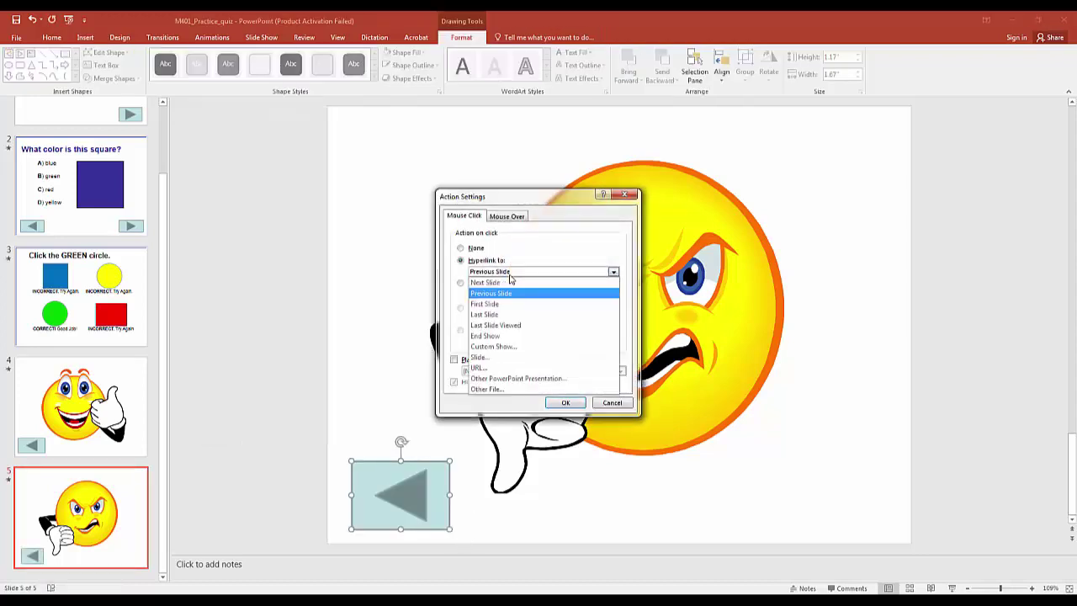
click(508, 326)
click(563, 403)
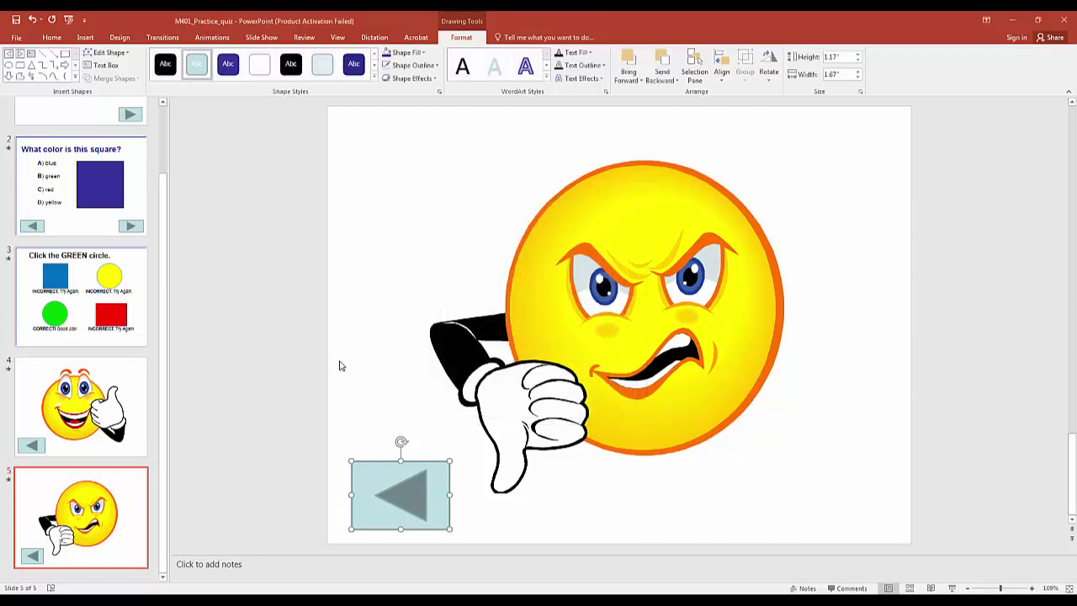
click(274, 353)
Step: Start the slide show from slide 2 and test the "C) red" answer link
click(74, 203)
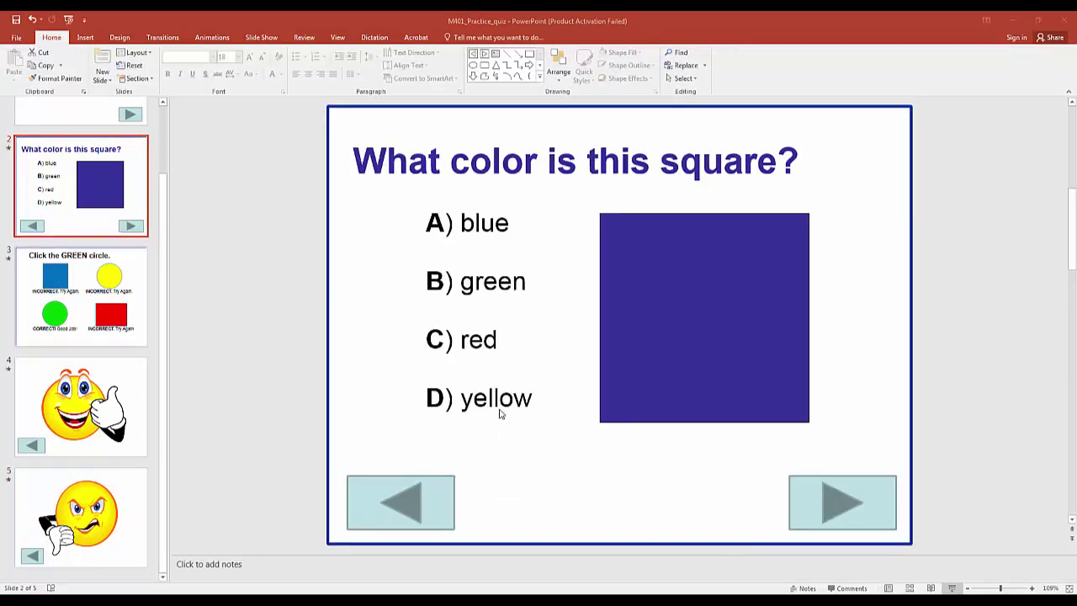
key(shift+F5)
click(336, 338)
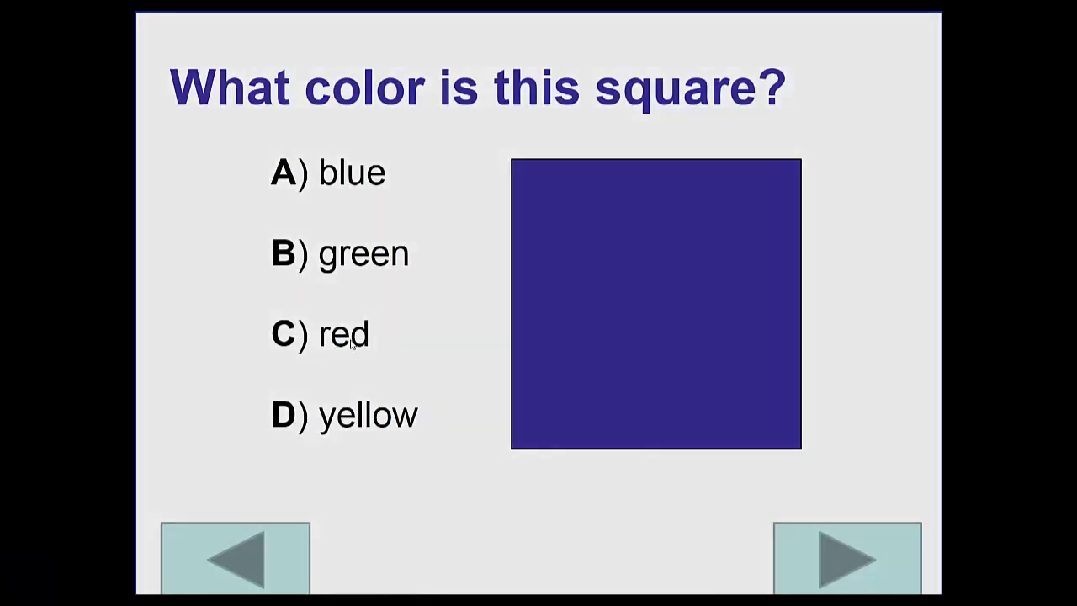